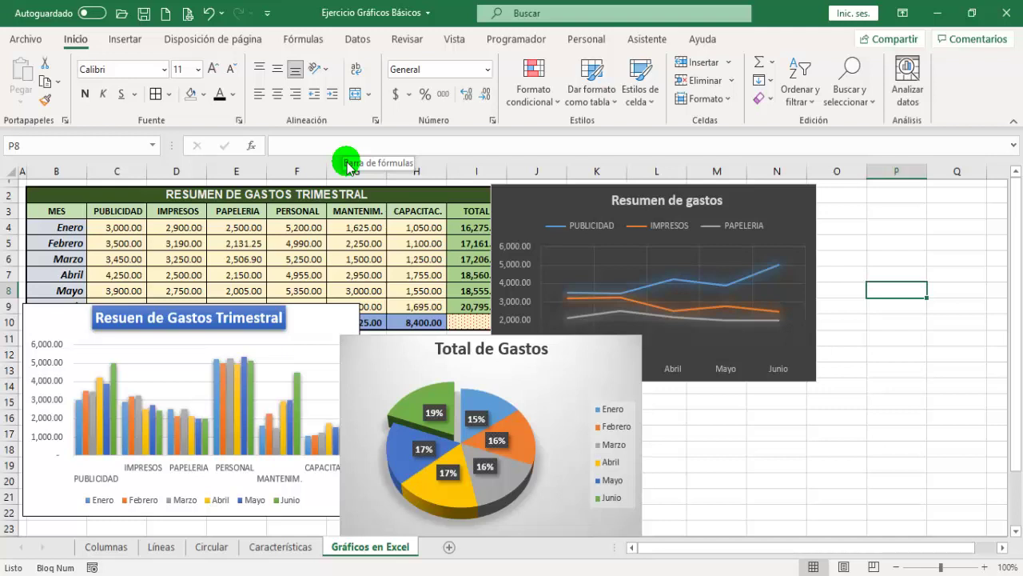
On the Insertar tab, preview the Columna, Línea and Circular chart galleries
click(136, 44)
click(386, 68)
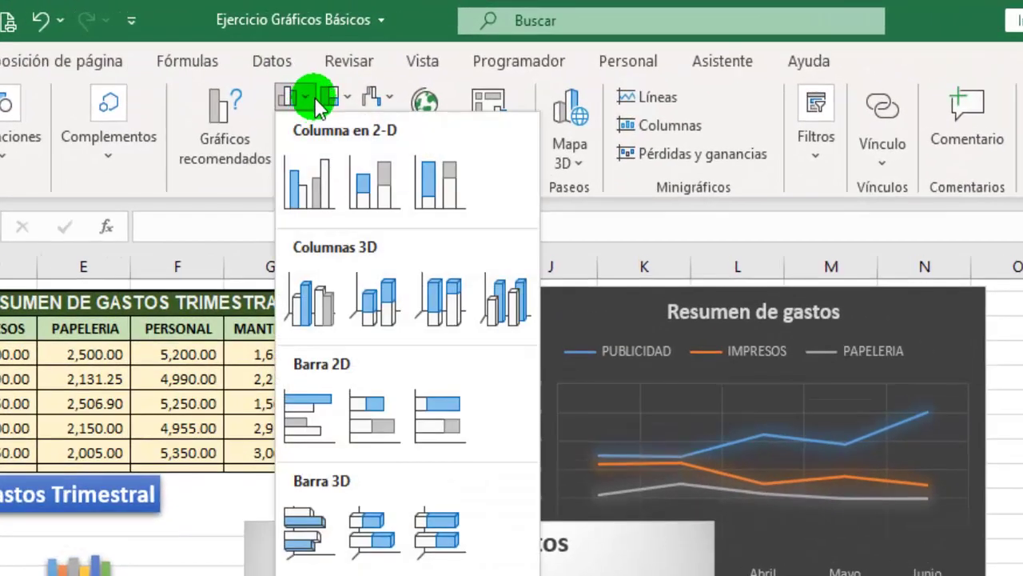
click(309, 125)
click(307, 128)
click(311, 132)
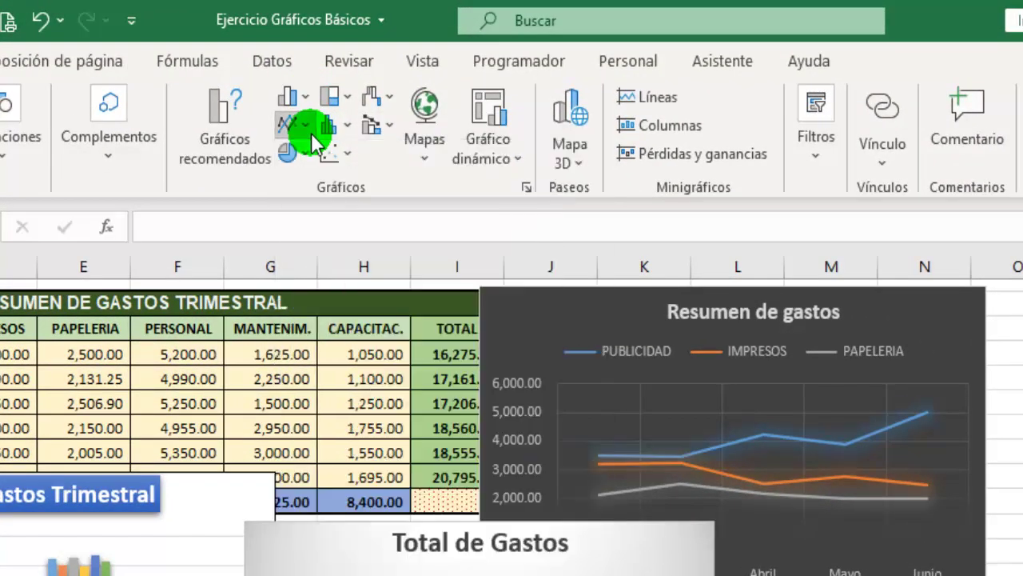
click(322, 154)
click(293, 154)
click(352, 102)
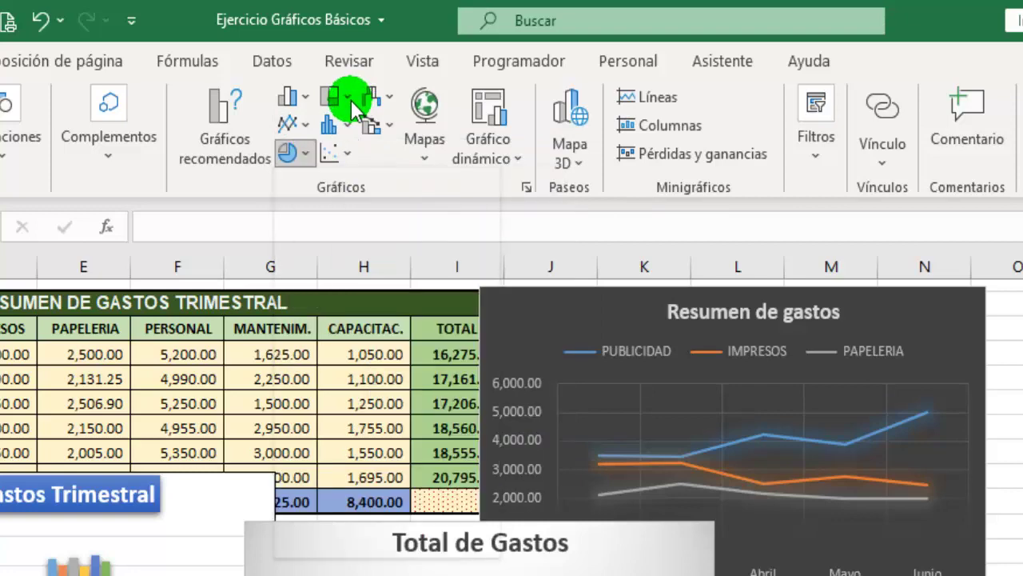
Preview the Jerarquía, Estadístico, Dispersión, Cascada and combo chart galleries
click(347, 98)
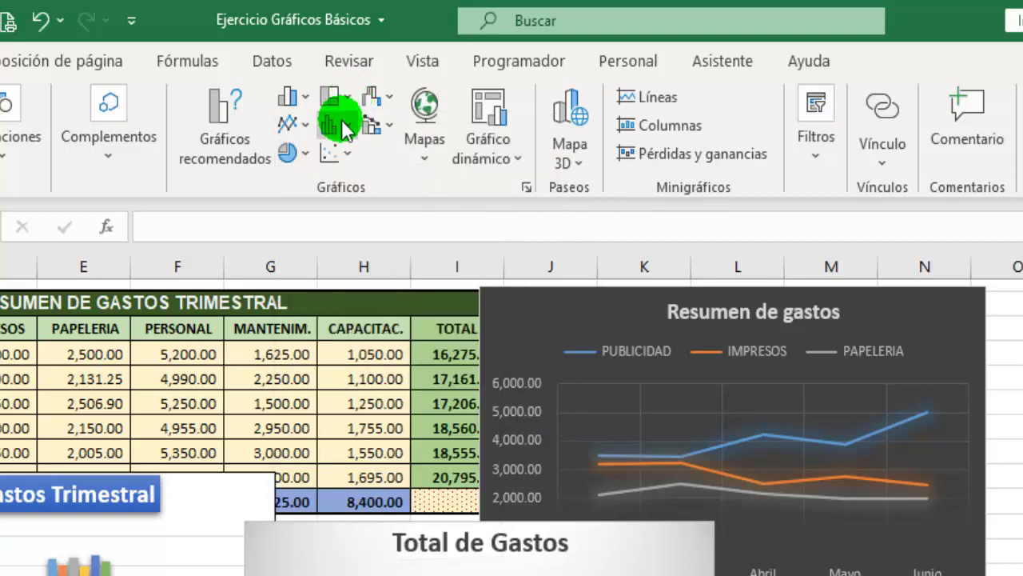
click(343, 128)
click(340, 125)
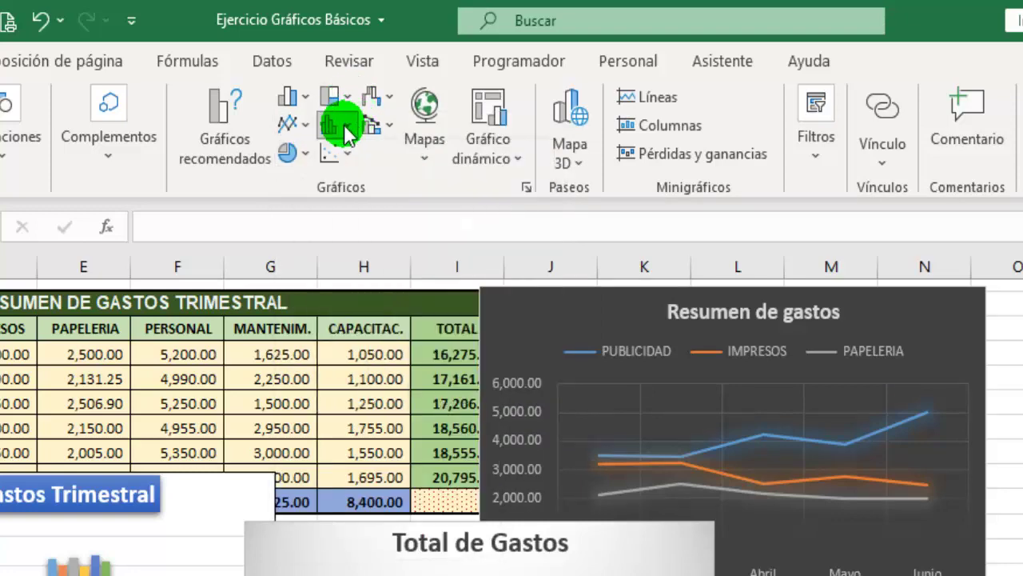
click(335, 151)
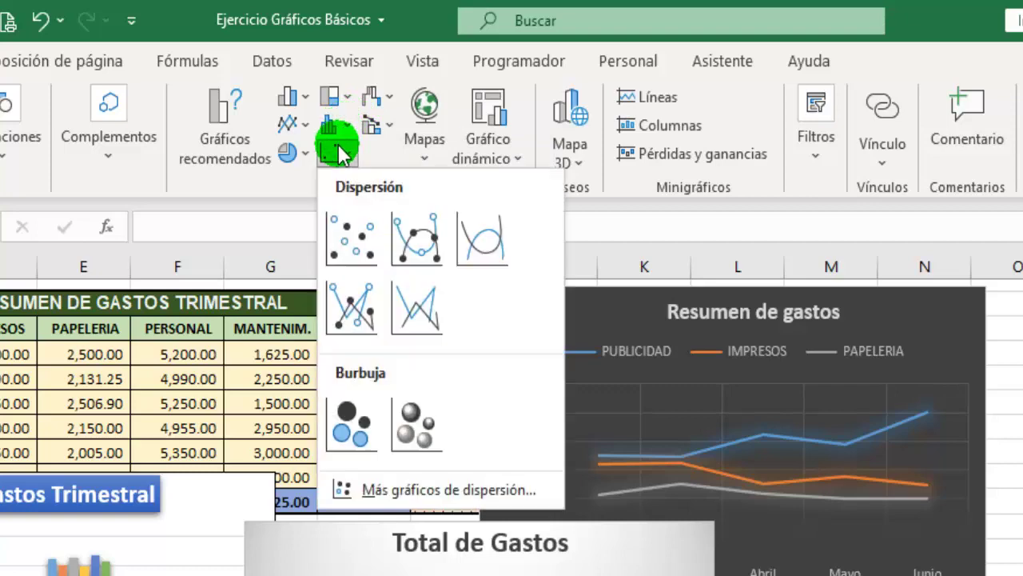
click(383, 113)
click(384, 113)
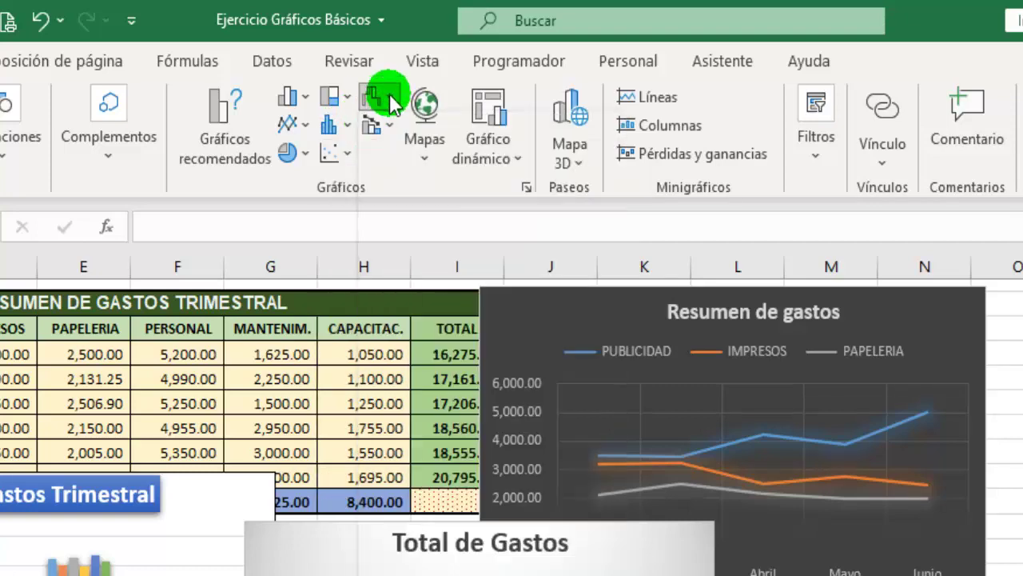
click(386, 125)
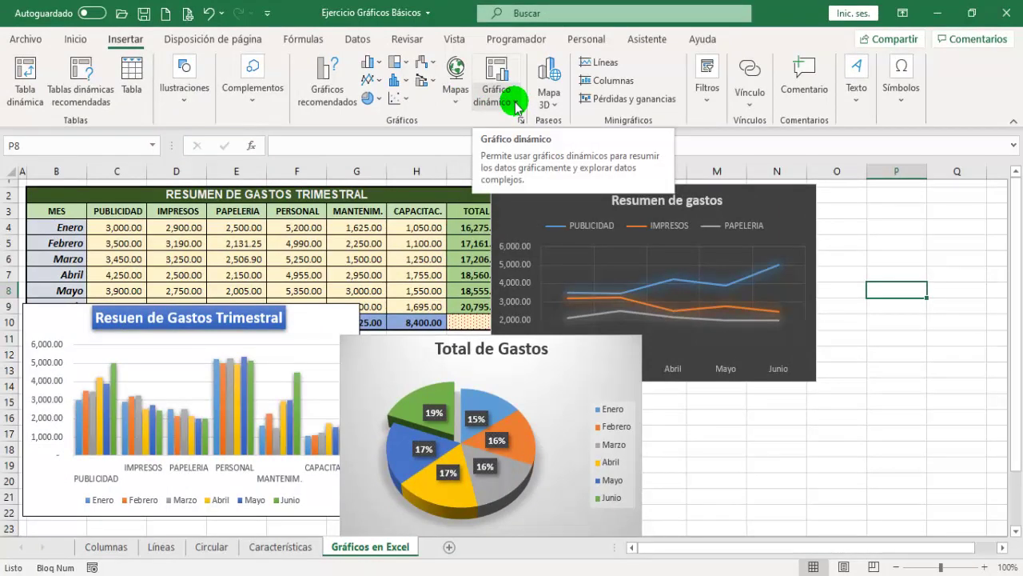
click(516, 107)
click(517, 107)
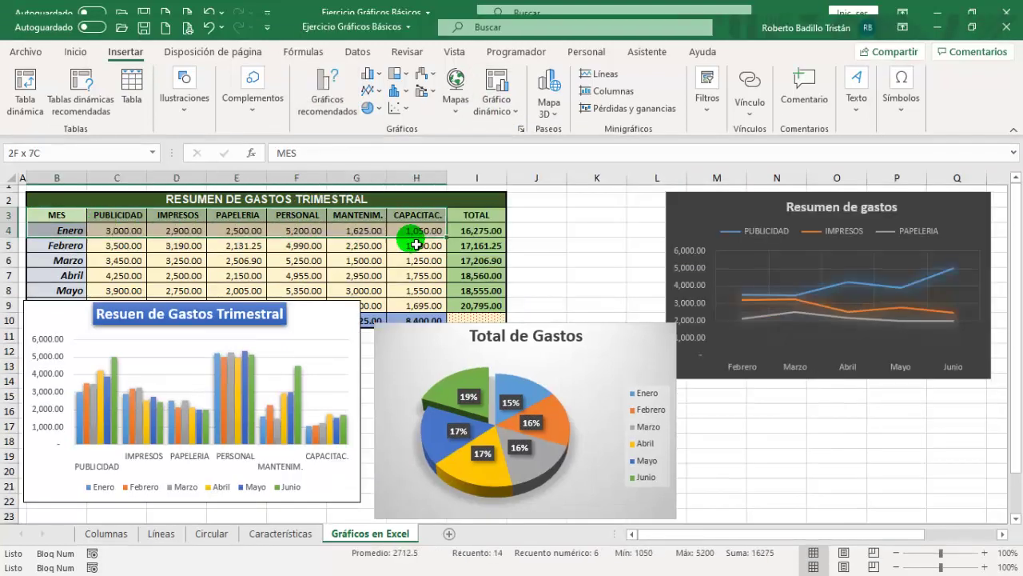
drag(56, 210, 472, 256)
click(324, 77)
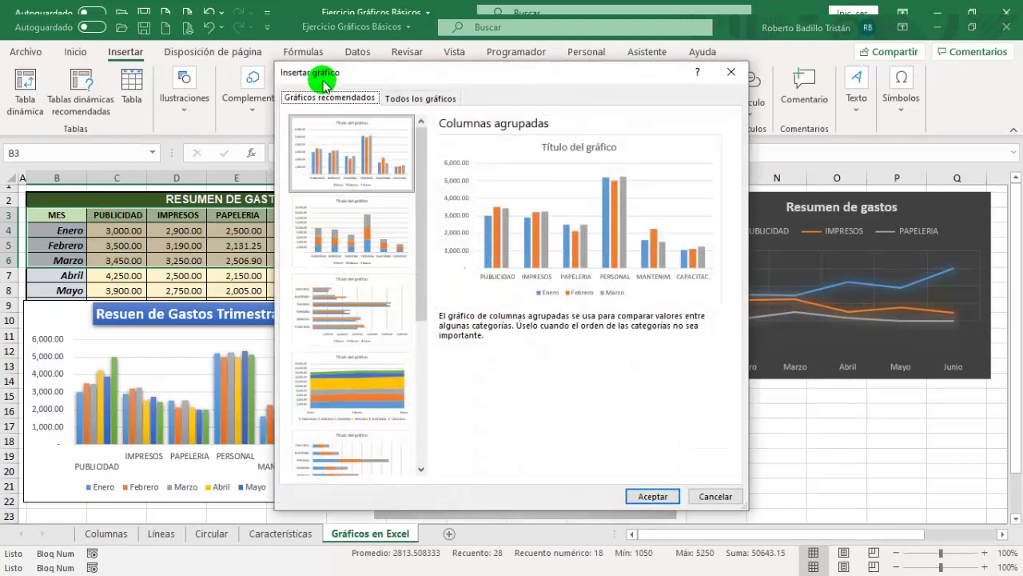
drag(324, 83, 425, 83)
click(450, 213)
click(451, 308)
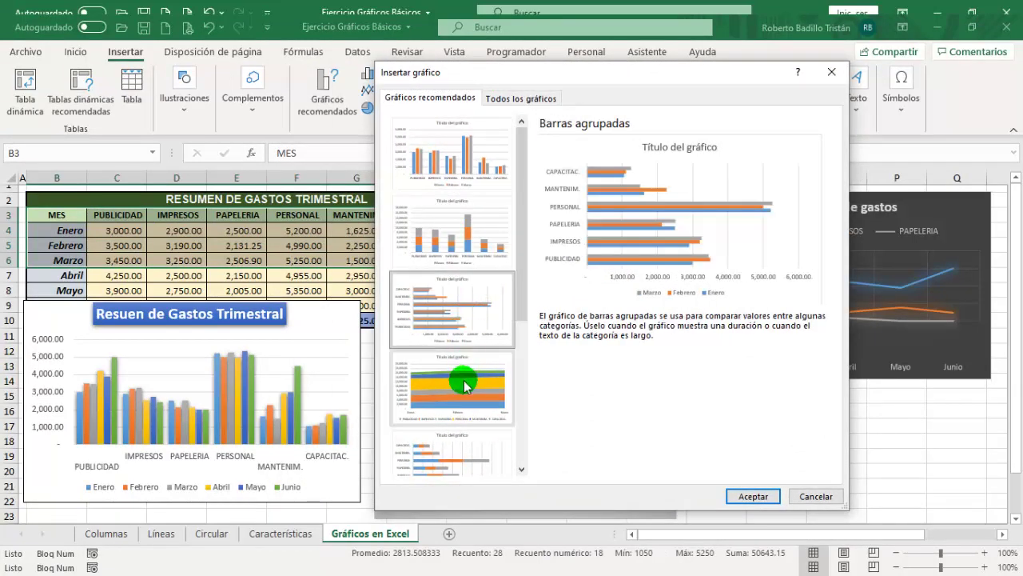
scroll(466, 384, down, 3)
click(466, 373)
click(448, 315)
scroll(468, 194, up, 3)
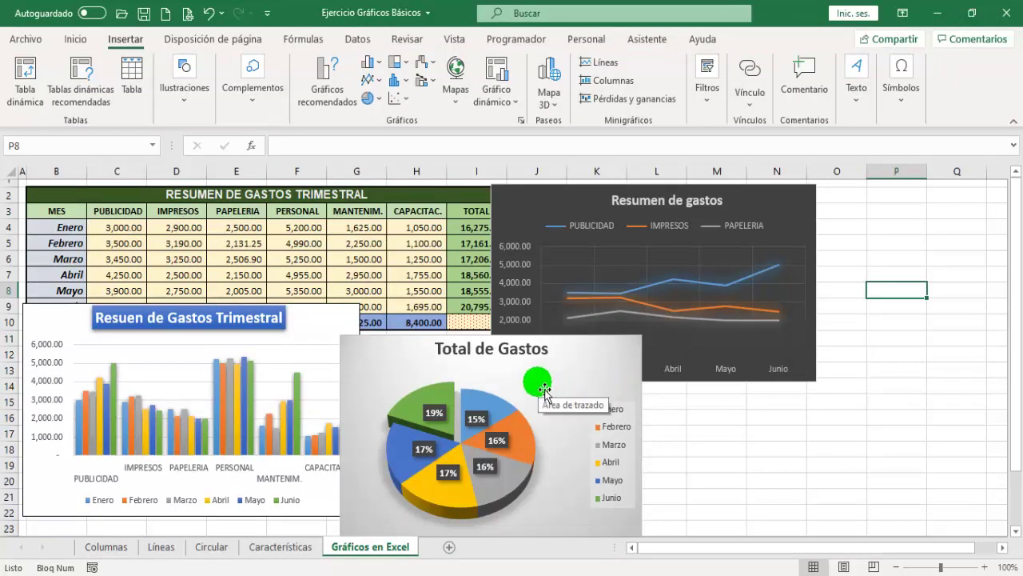
Drag the Total de Gastos pie chart right, then settle it slightly left and higher
drag(434, 346, 472, 348)
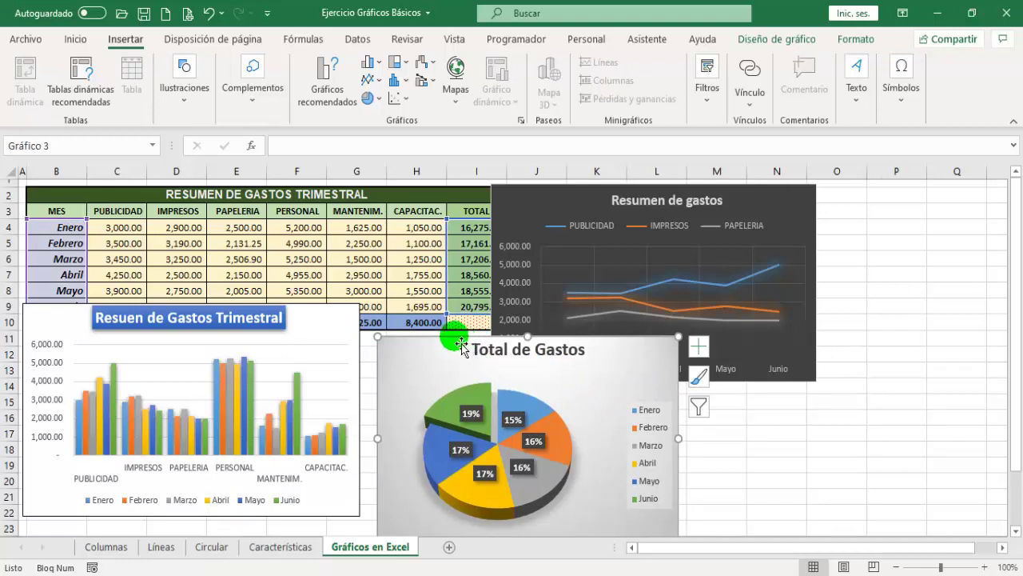
drag(462, 344, 441, 337)
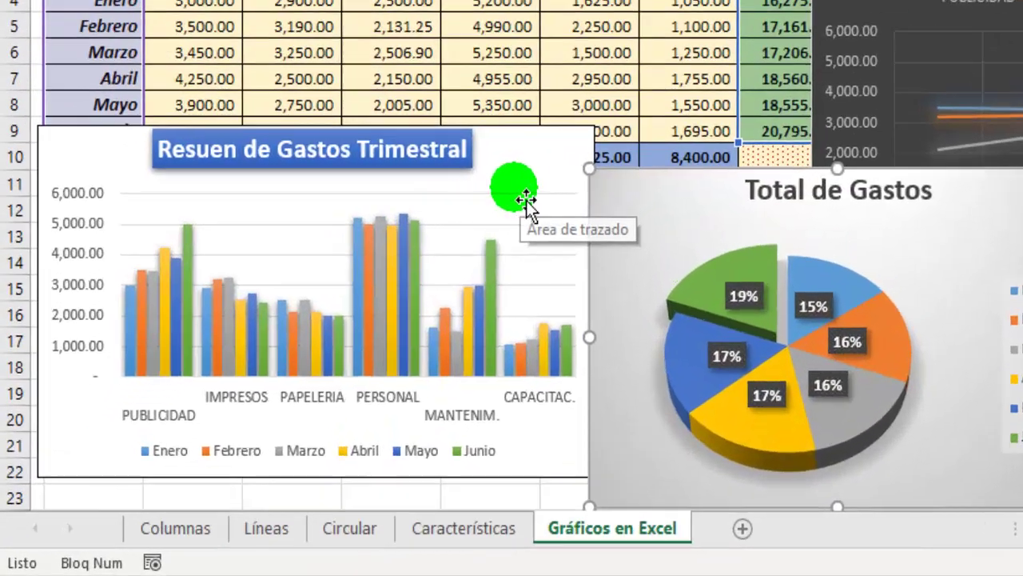
mouse_move(241, 372)
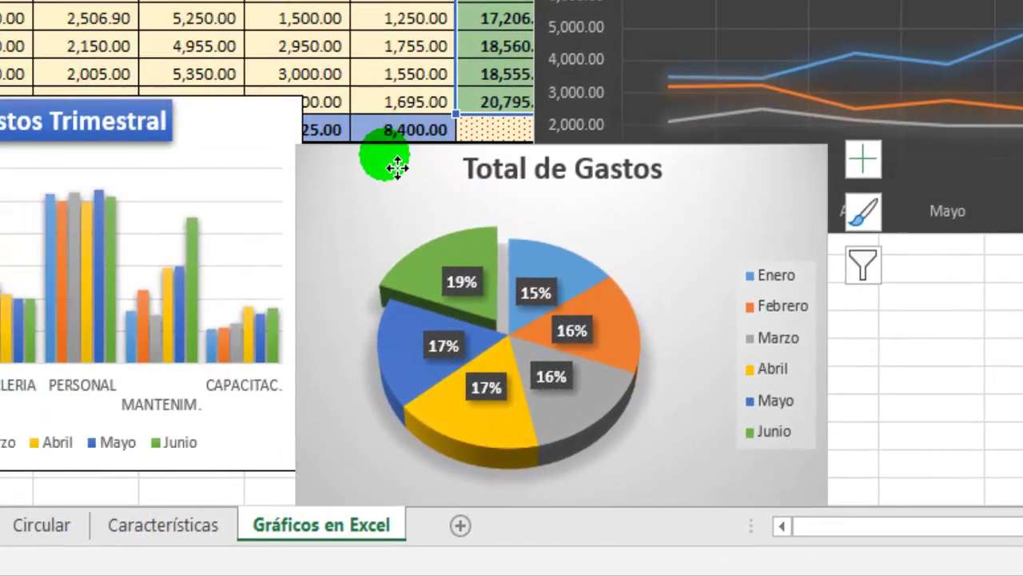
On Columnas, insert a clustered column chart of MES, PUBLICIDAD and IMPRESOS, then position and enlarge it
click(106, 547)
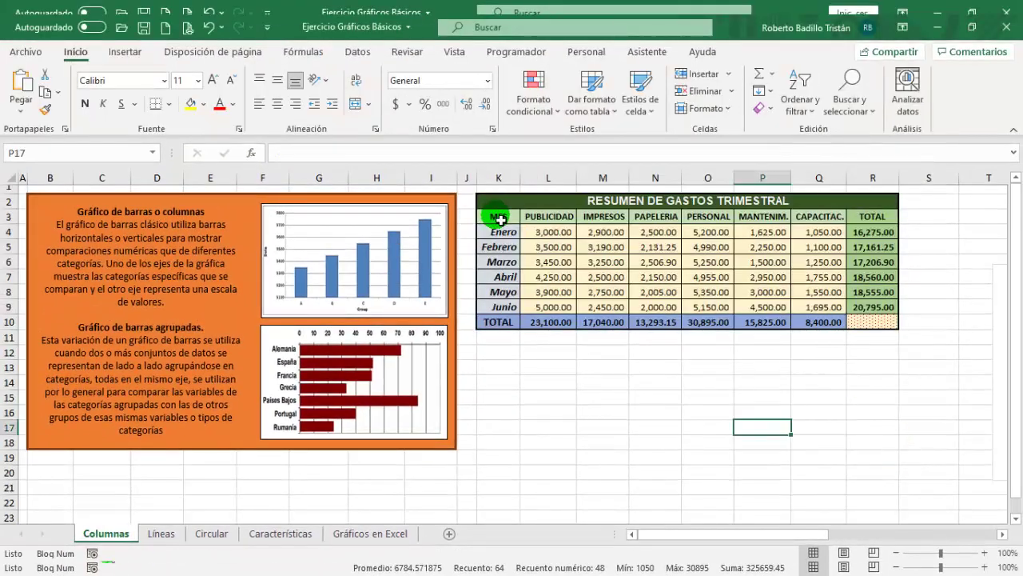
drag(498, 213, 602, 308)
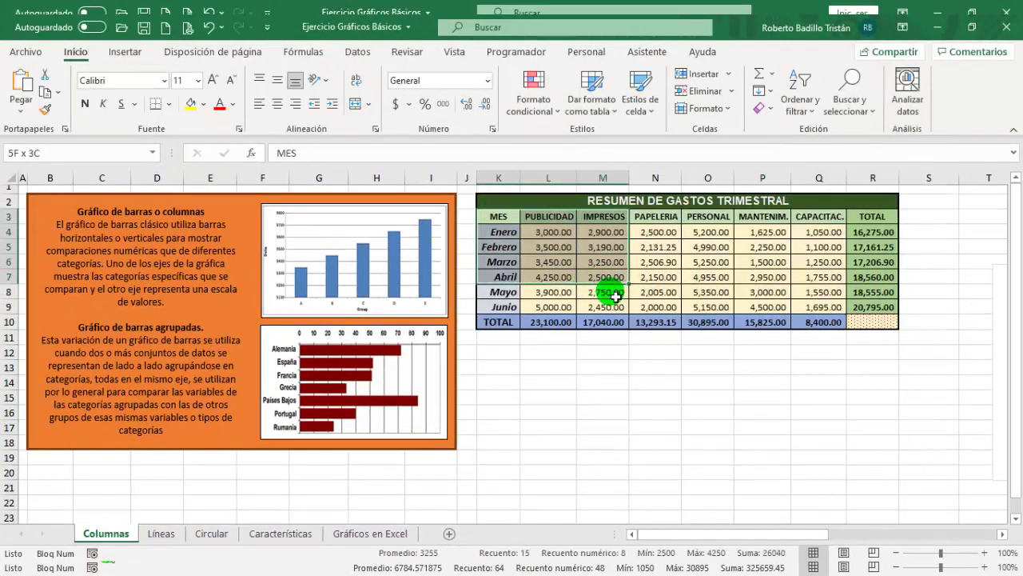
click(125, 52)
click(372, 75)
click(389, 128)
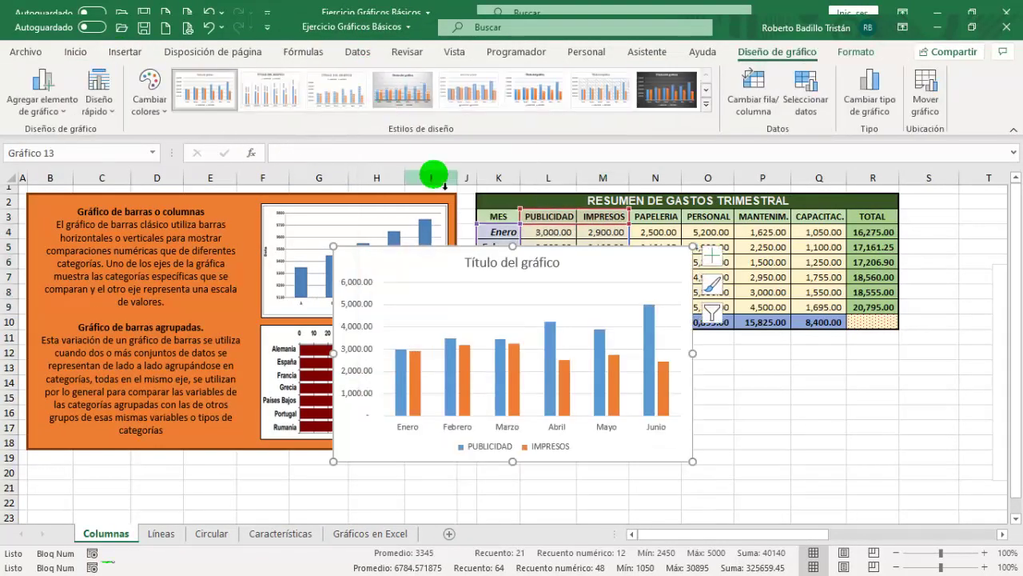
drag(598, 239, 522, 275)
drag(619, 478, 637, 495)
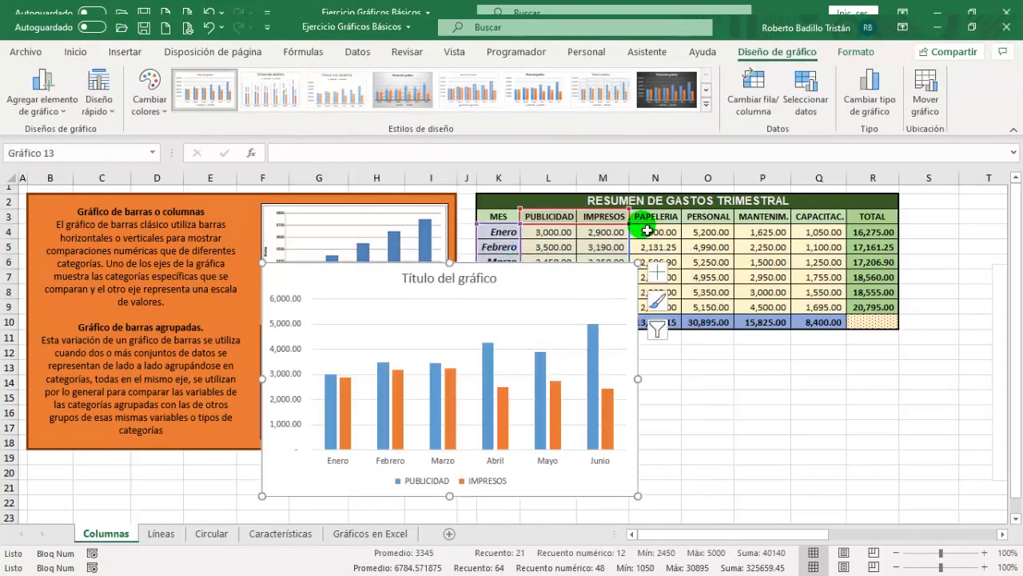
Extend the chart data to all expense columns, swap rows and columns, reposition it, then go to Líneas
drag(631, 227, 681, 232)
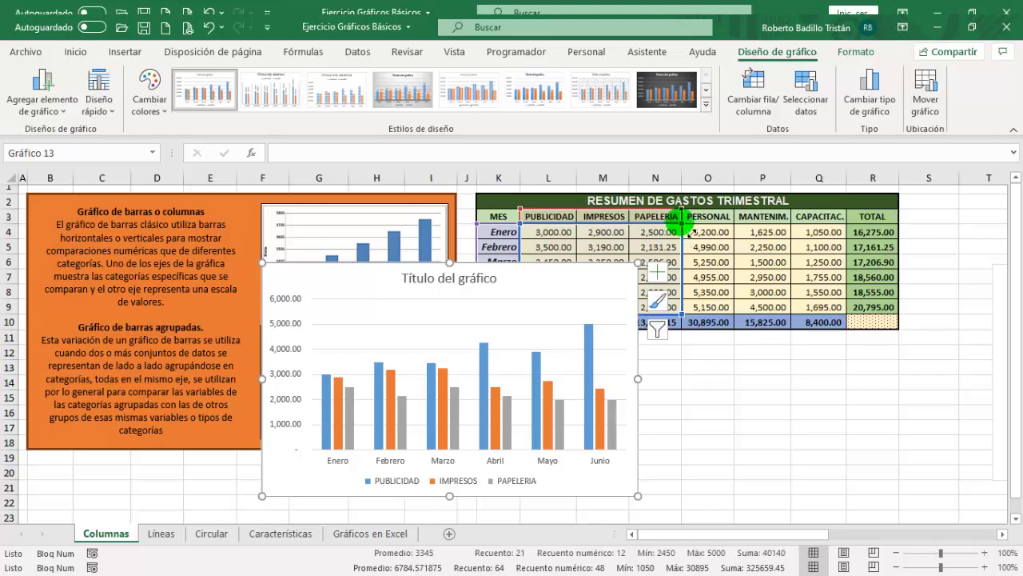
drag(681, 229, 832, 232)
click(754, 96)
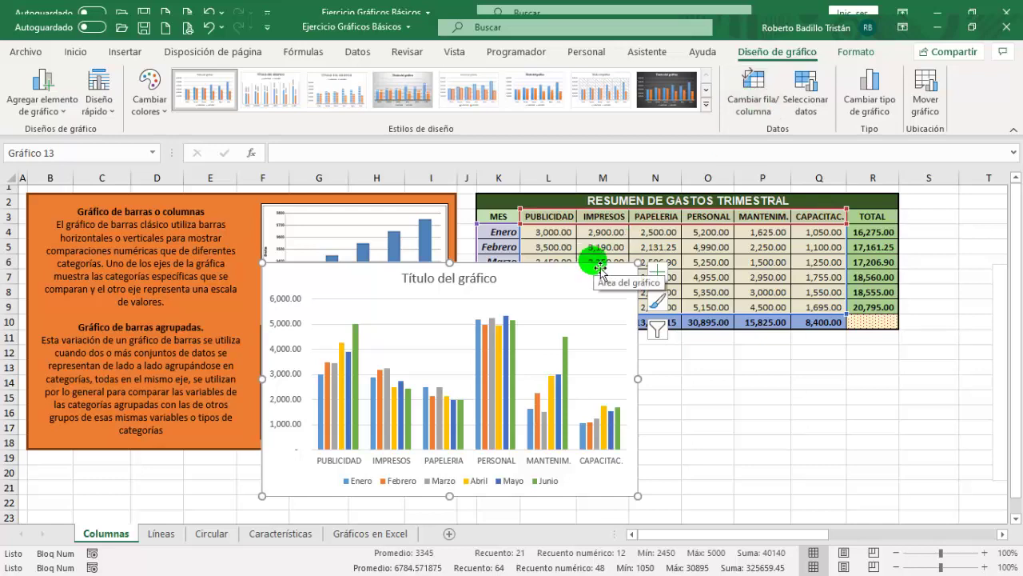
mouse_move(655, 266)
mouse_down()
mouse_move(734, 475)
mouse_move(788, 507)
mouse_up()
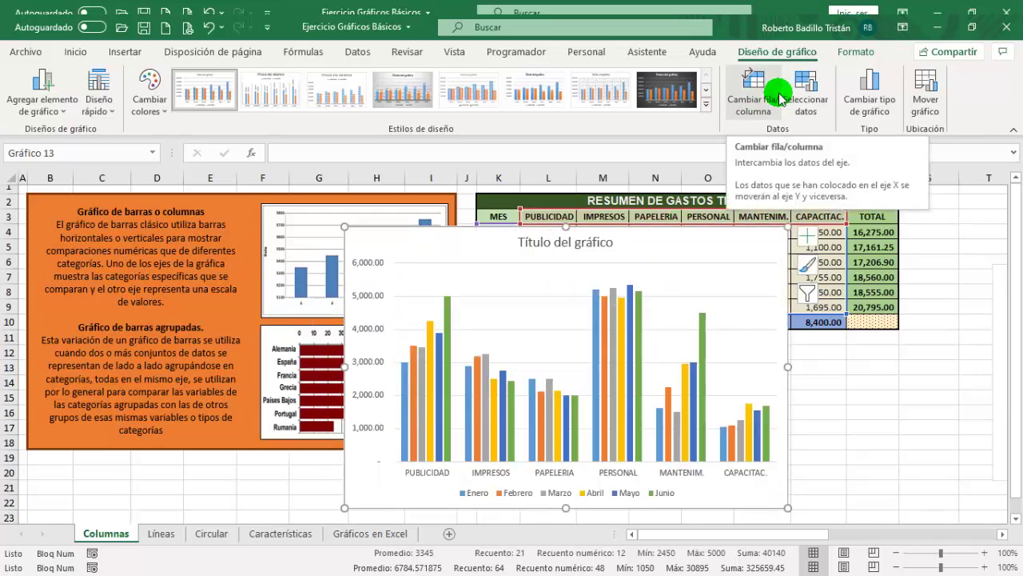
click(140, 544)
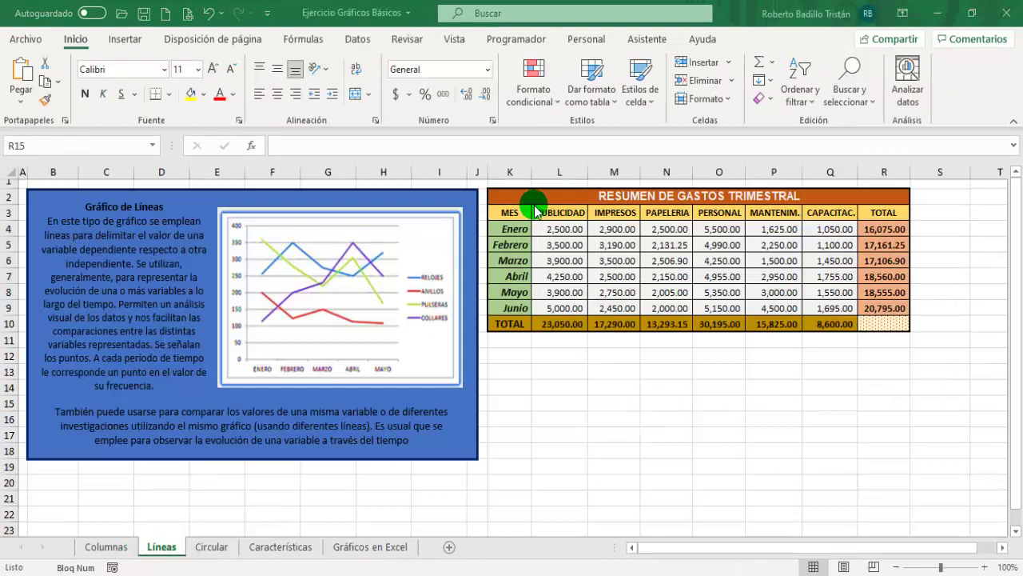
Insert a 2-D line chart of MES, PUBLICIDAD and IMPRESOS, moved left and enlarged
drag(509, 212, 604, 309)
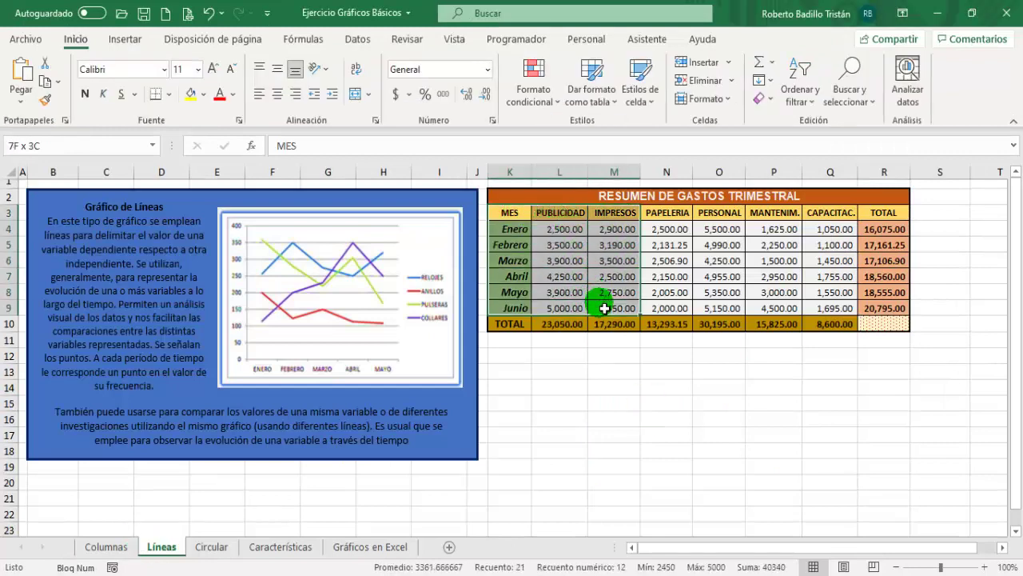
click(125, 38)
click(365, 86)
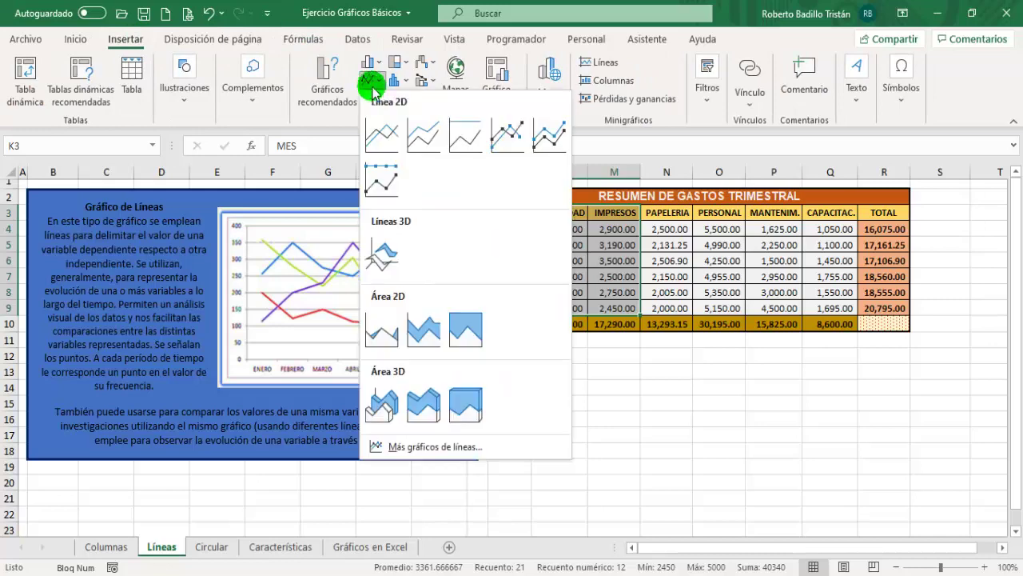
click(384, 126)
drag(389, 254, 302, 259)
drag(580, 456, 630, 509)
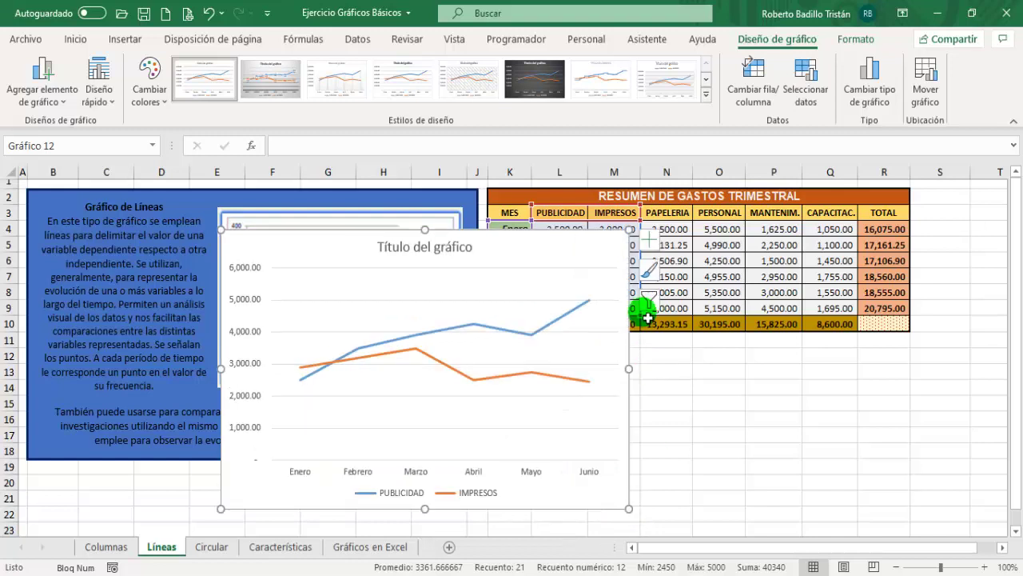
Extend the line chart to PAPELERIA and PERSONAL, widen it, and move to Circular
drag(638, 316, 745, 316)
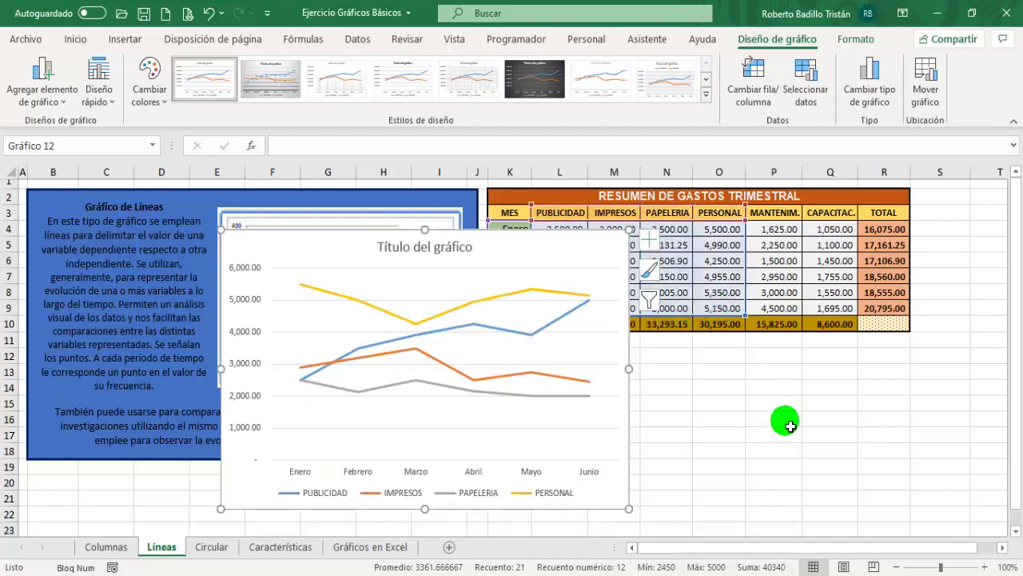
drag(629, 368, 697, 369)
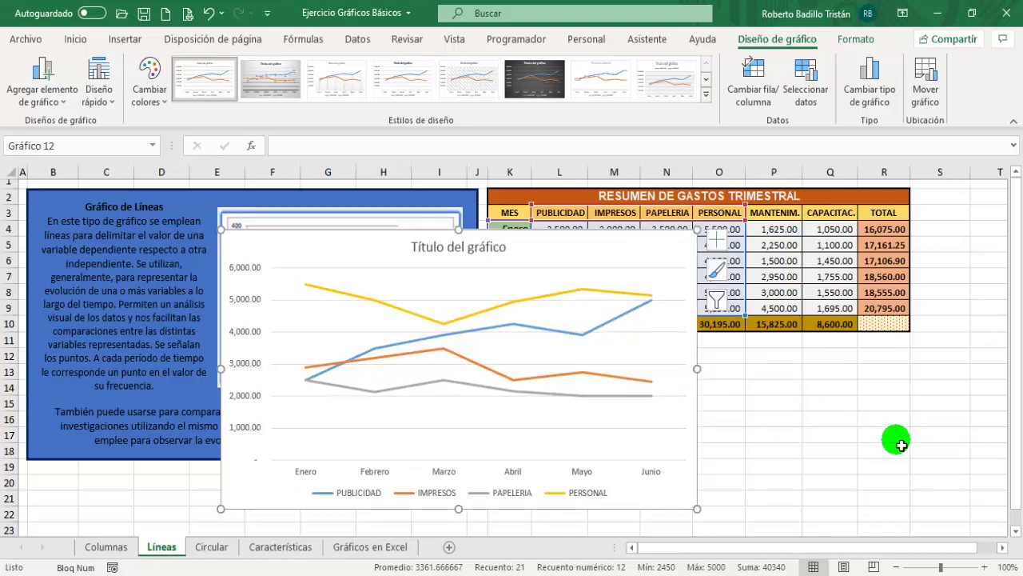
key(ctrl+Page_Down)
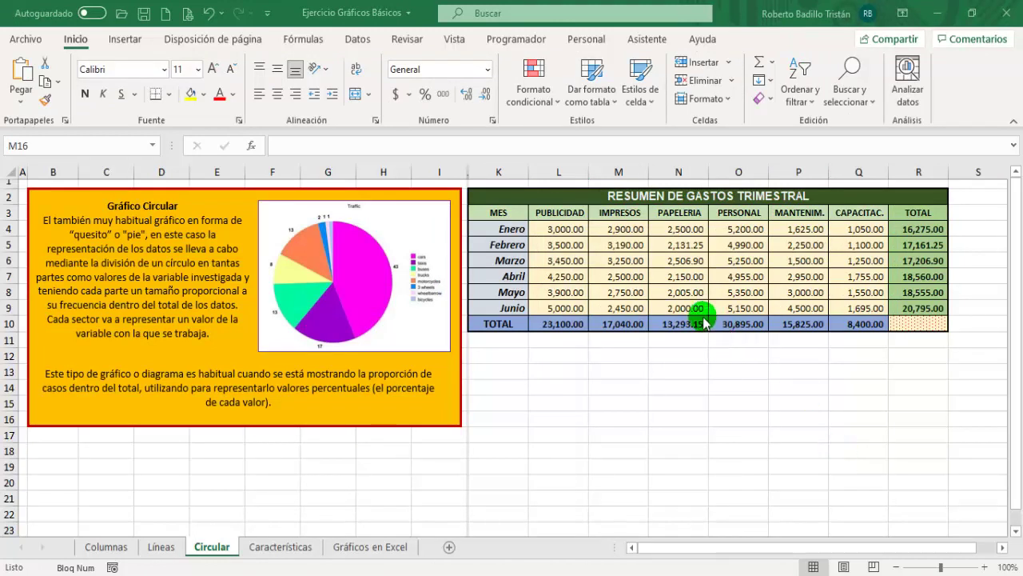
Add a 2-D pie chart of the TOTAL row for PUBLICIDAD through CAPACITAC., placed over the left text box
click(569, 213)
drag(569, 217, 848, 212)
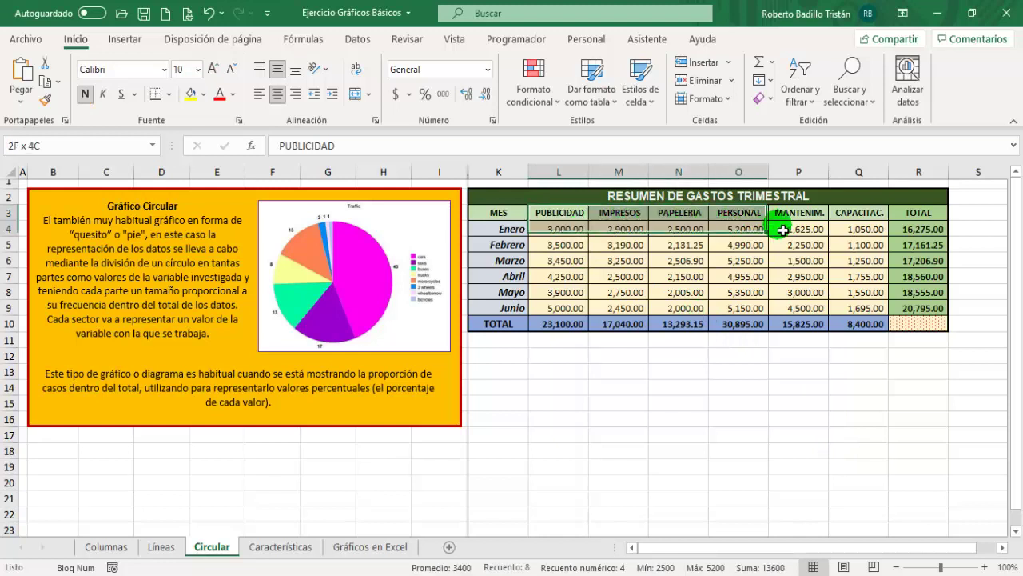
drag(564, 324, 851, 328)
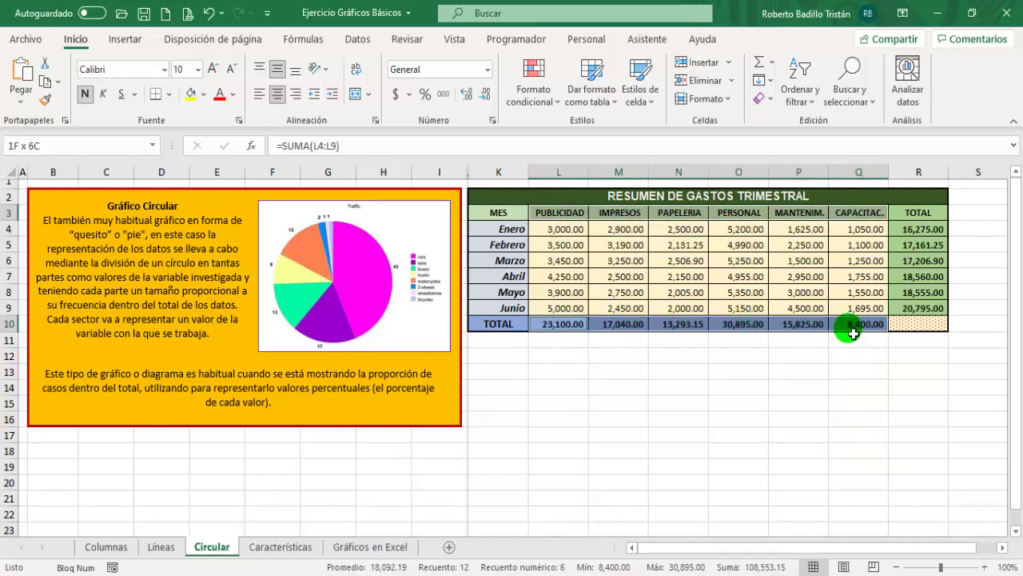
click(125, 42)
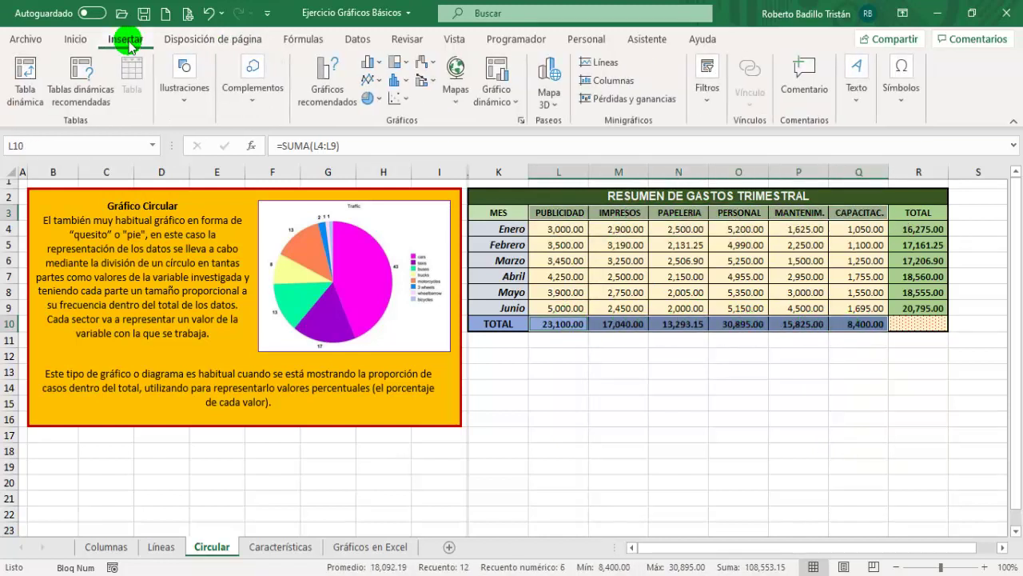
click(369, 97)
click(383, 154)
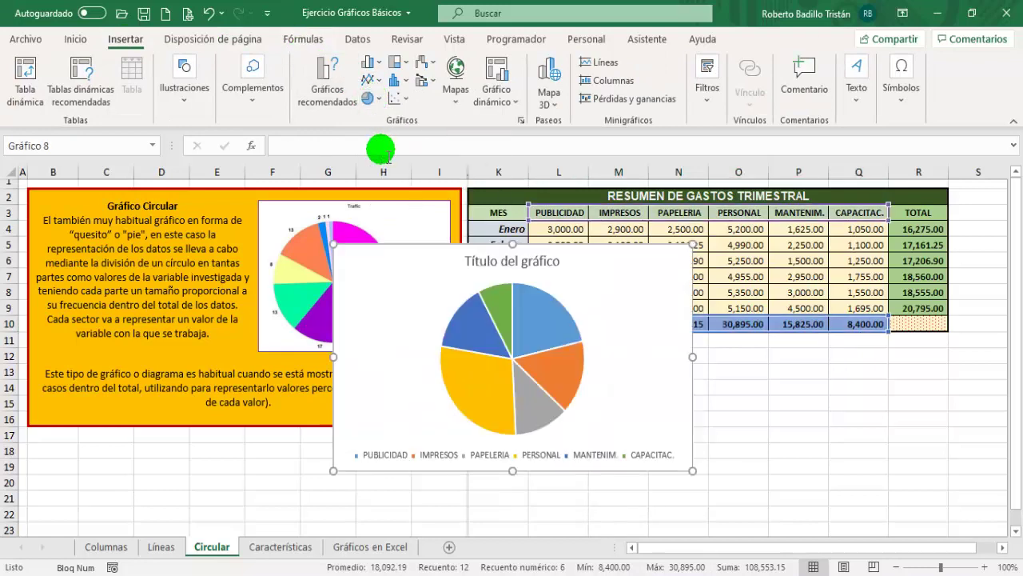
mouse_move(422, 247)
mouse_down()
mouse_move(192, 238)
mouse_move(164, 283)
mouse_up()
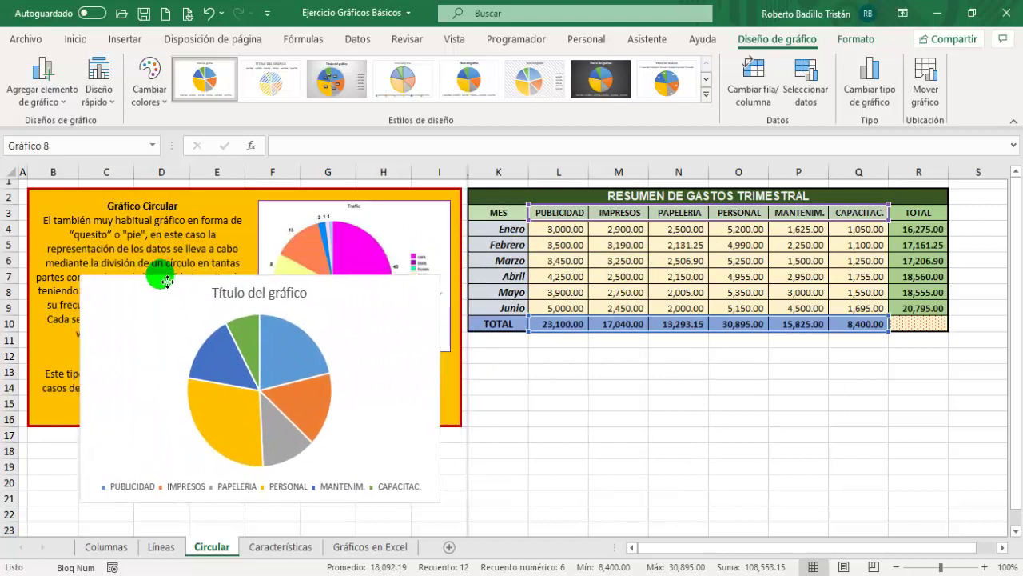
click(508, 232)
Add a 2-D pie chart of Enero–Junio monthly totals, moved right, then go to Características
drag(508, 232, 499, 307)
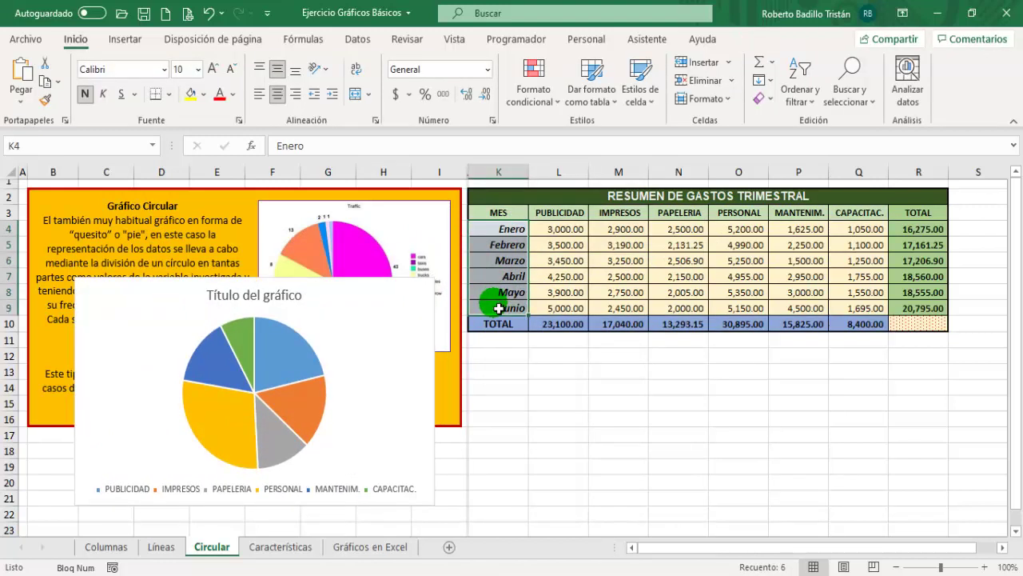
ctrl+click(925, 231)
drag(932, 236, 928, 310)
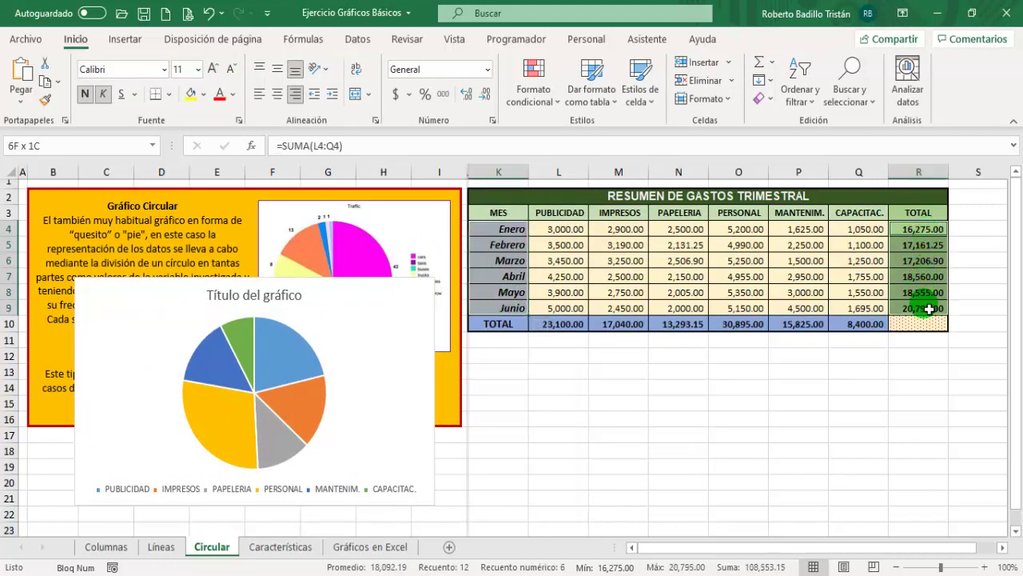
click(132, 39)
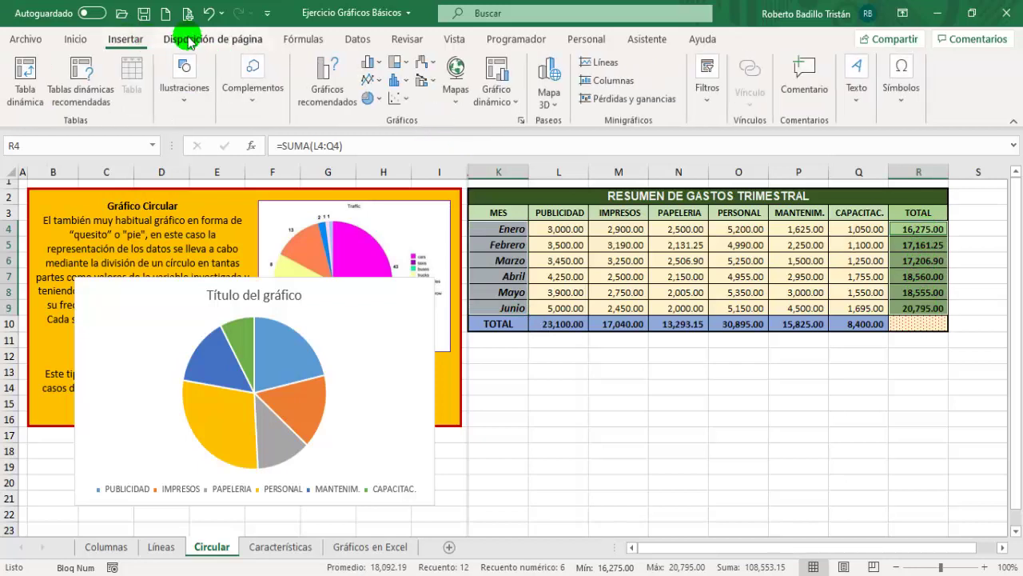
click(382, 100)
click(384, 154)
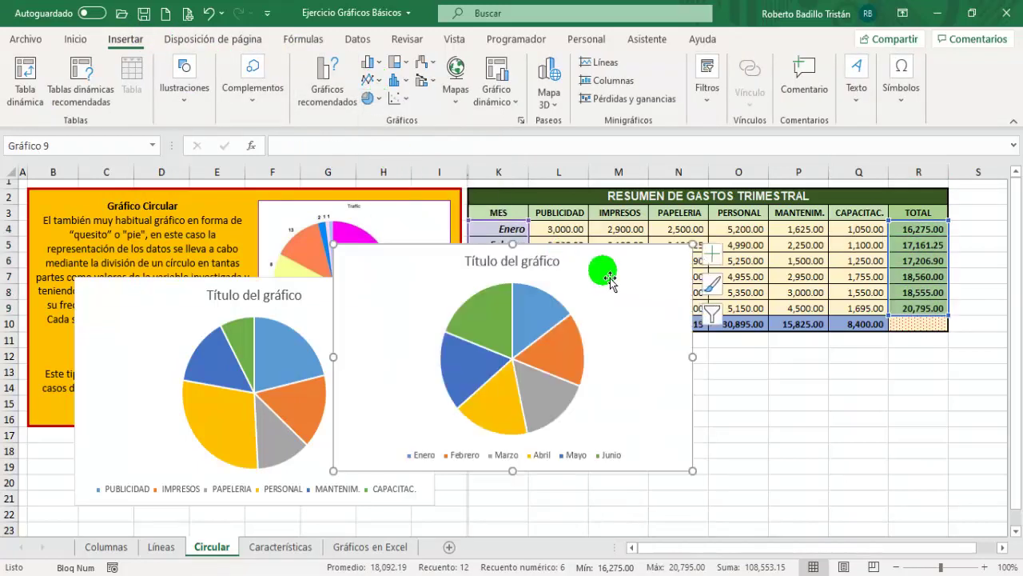
drag(600, 269, 790, 293)
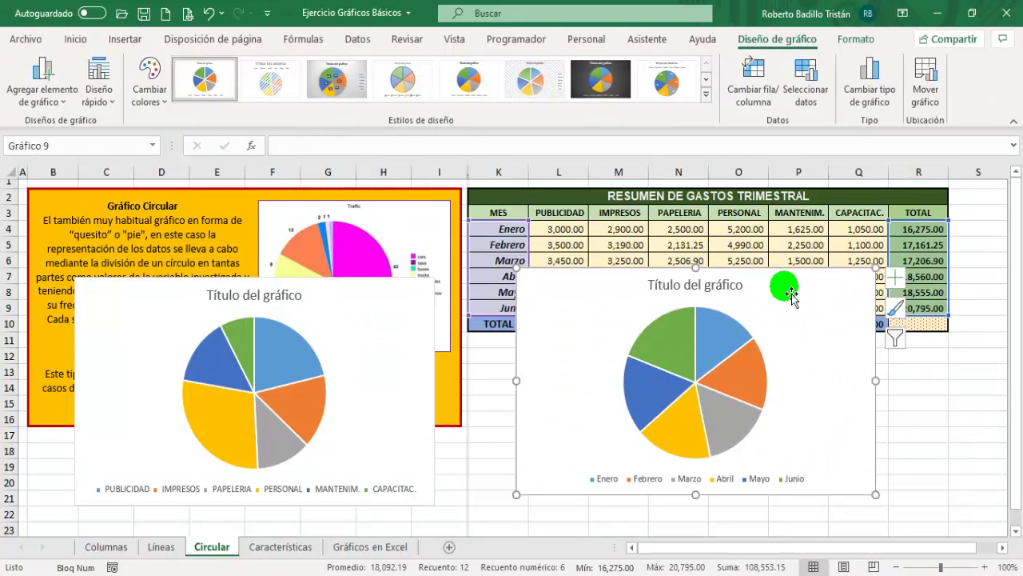
click(280, 546)
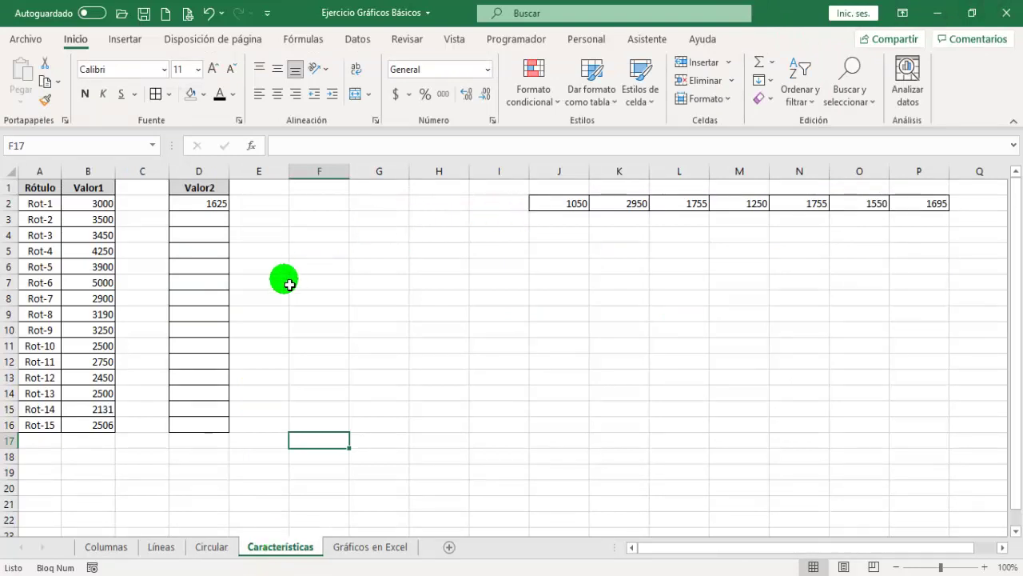
key(alt+b)
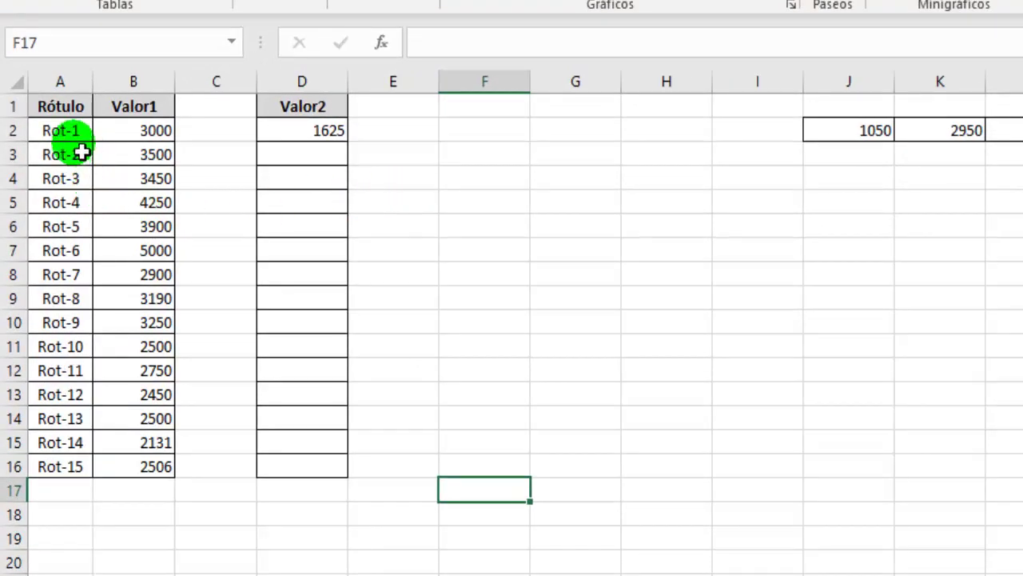
drag(68, 132, 73, 461)
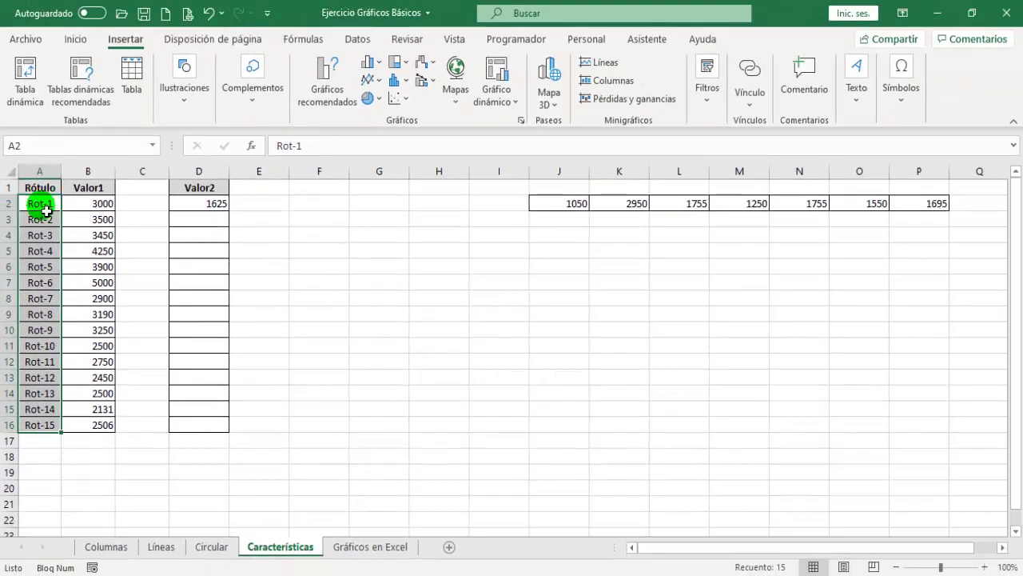
click(376, 64)
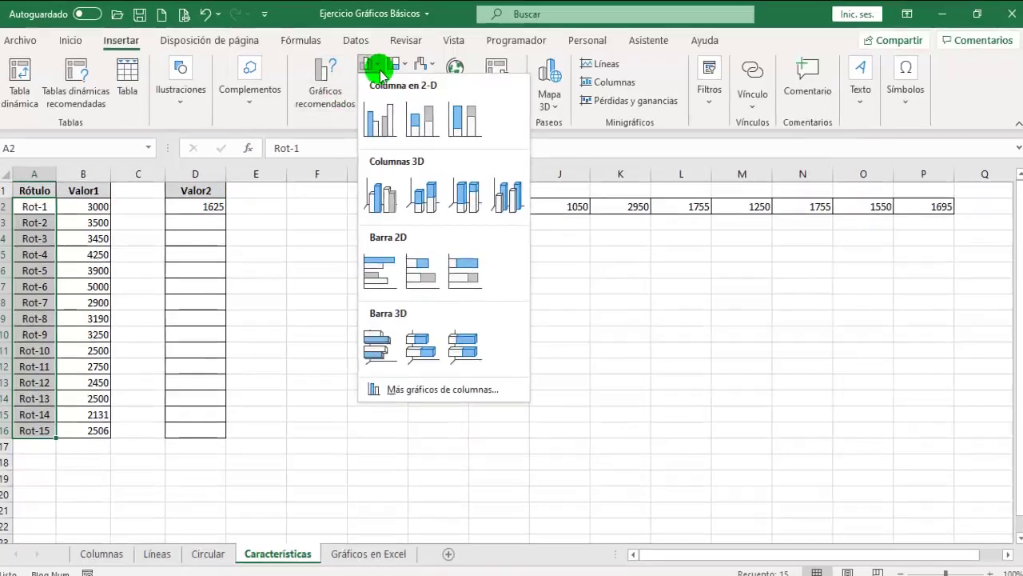
click(379, 119)
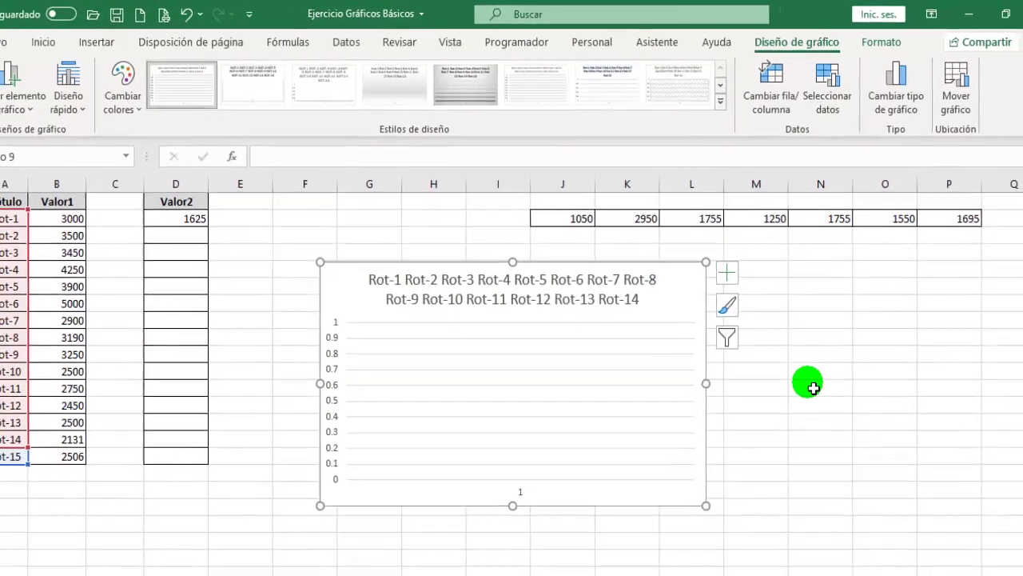
key(Delete)
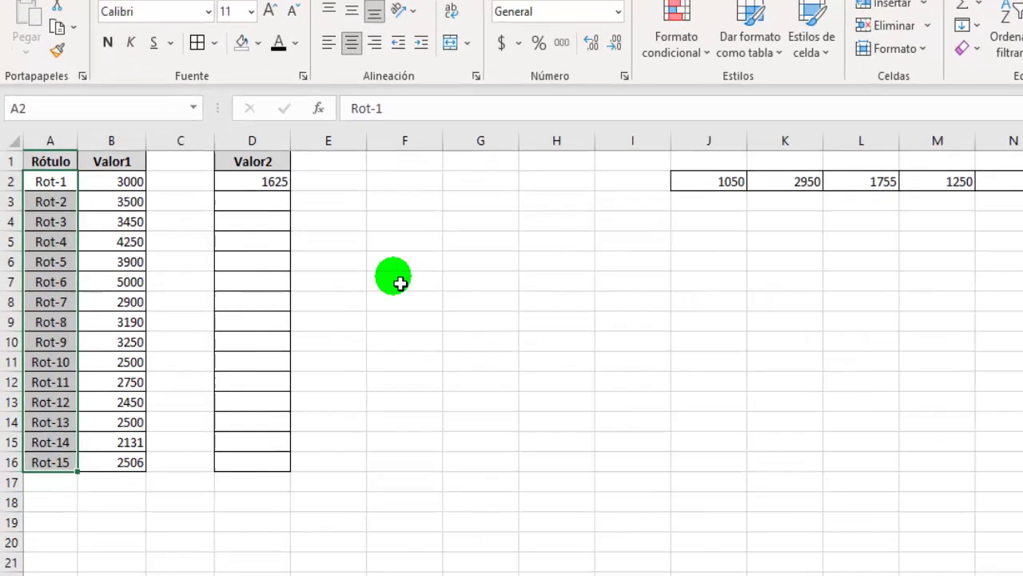
drag(87, 205, 88, 425)
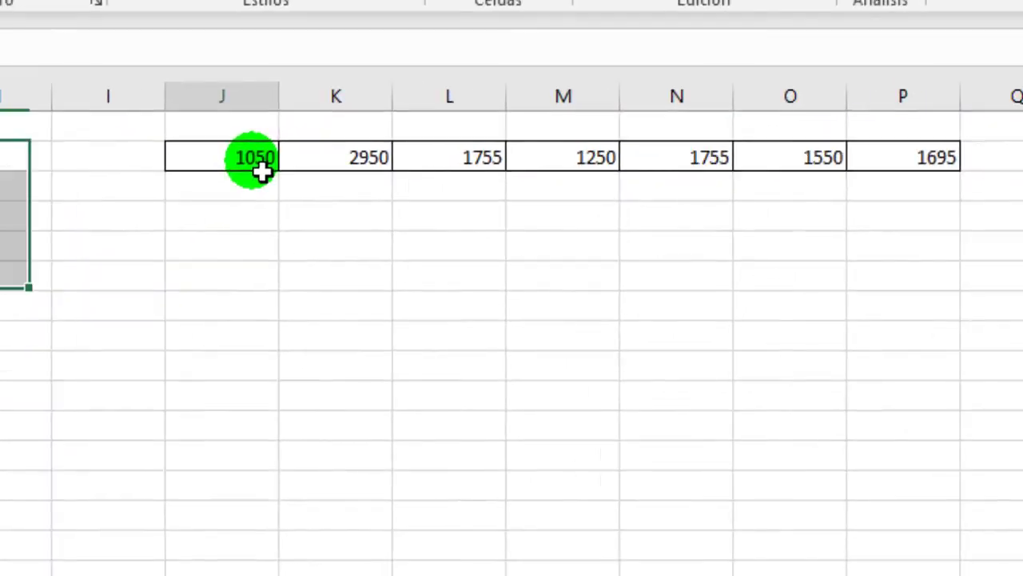
drag(642, 145, 930, 180)
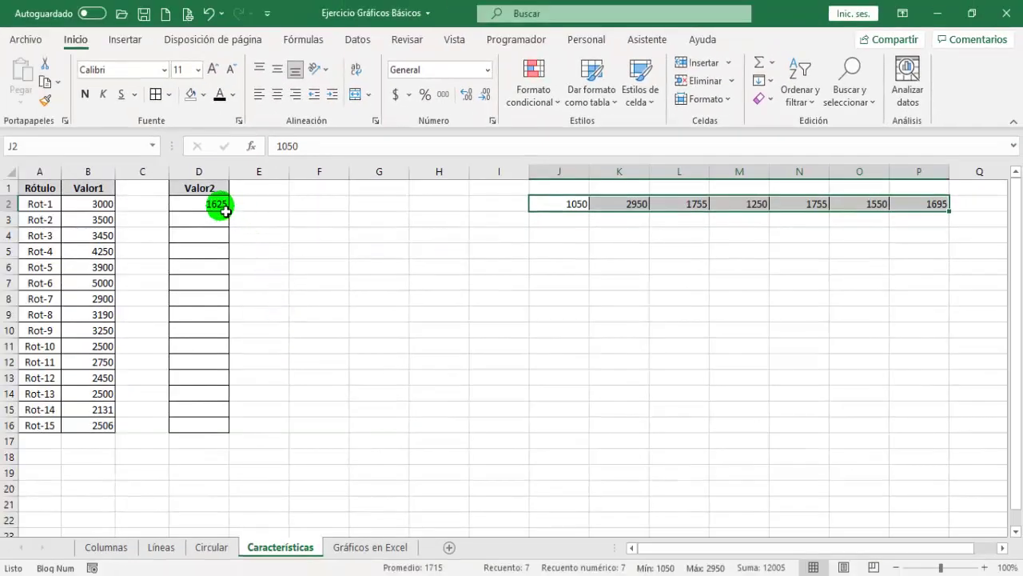
Try a 2-D line chart from the 1625 value in D2, then select the Valor1 values in column B
click(214, 205)
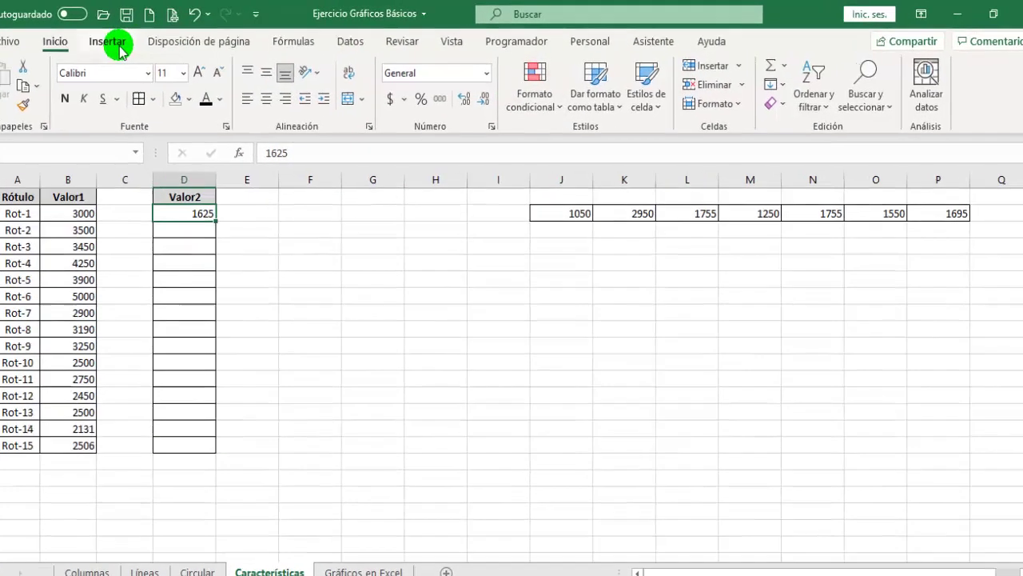
click(125, 39)
click(328, 103)
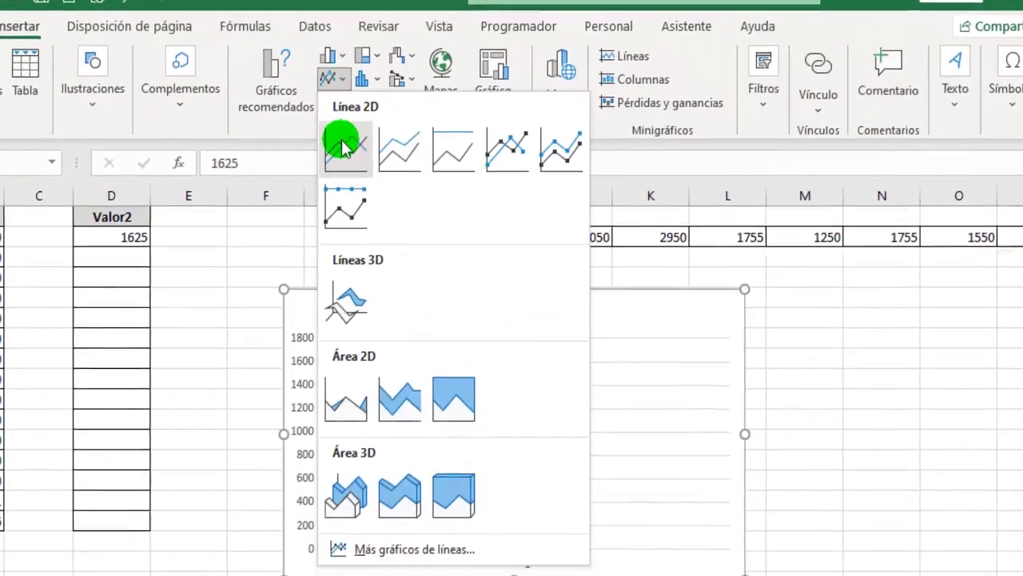
click(340, 160)
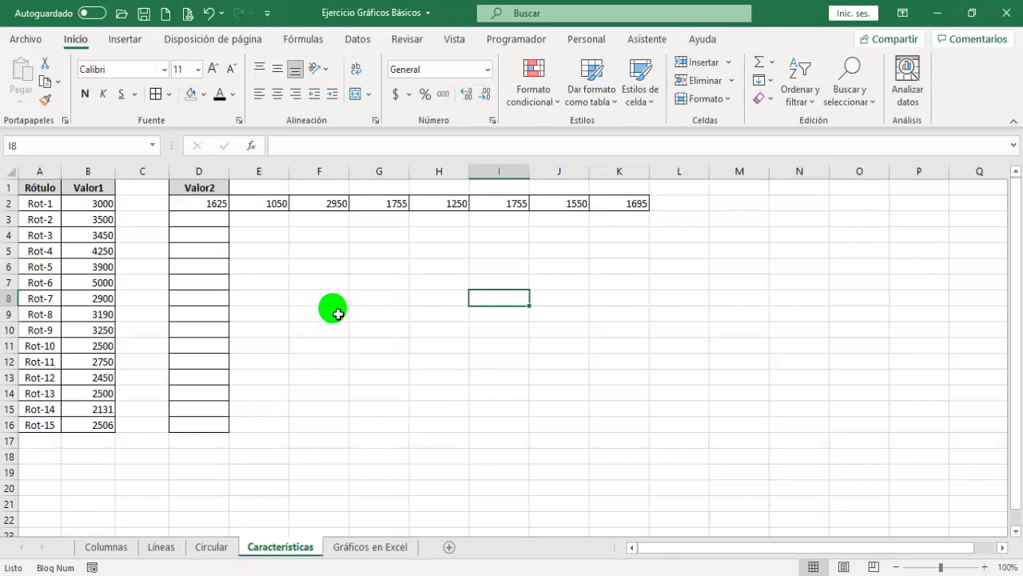
drag(103, 205, 107, 427)
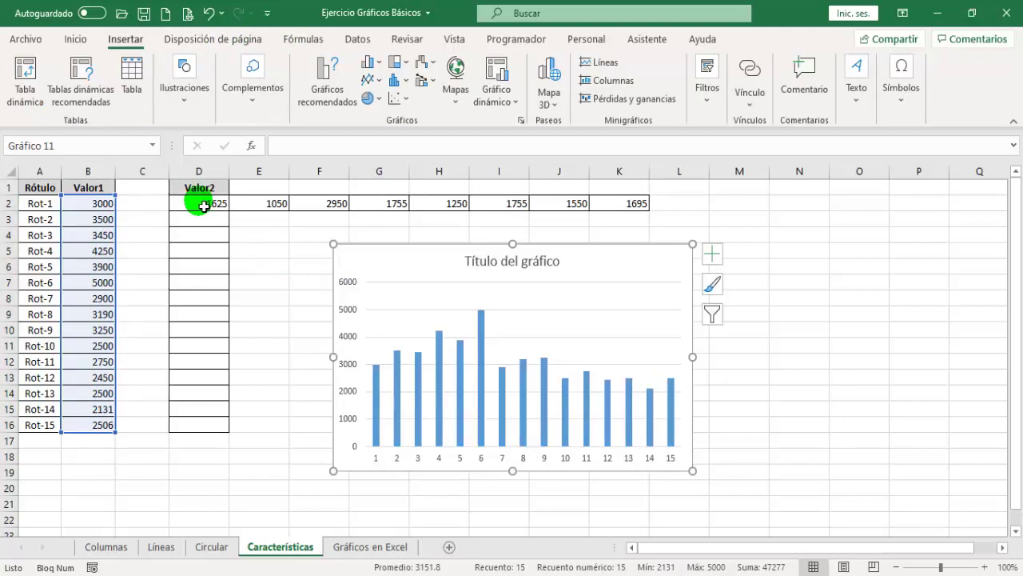
Insert a clustered column chart of Valor1 by Rótulo from A1:B16, then return to Gráficos en Excel
drag(200, 203, 621, 205)
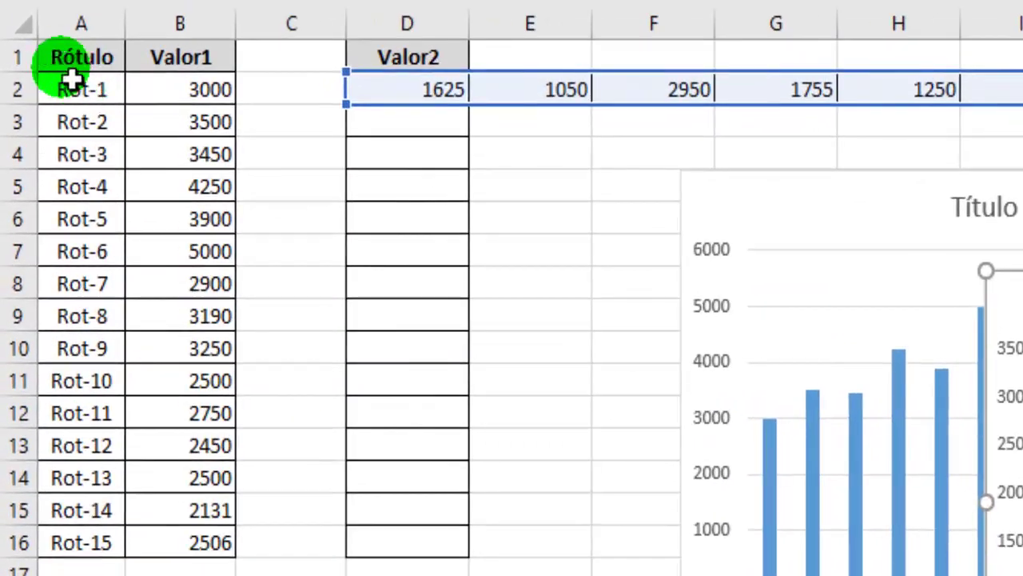
drag(69, 60, 182, 542)
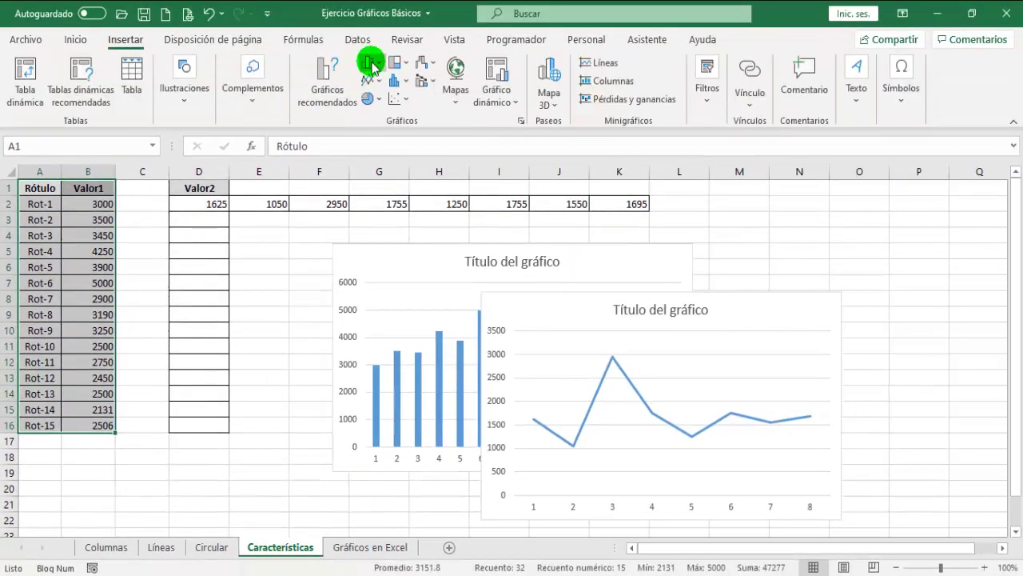
click(374, 64)
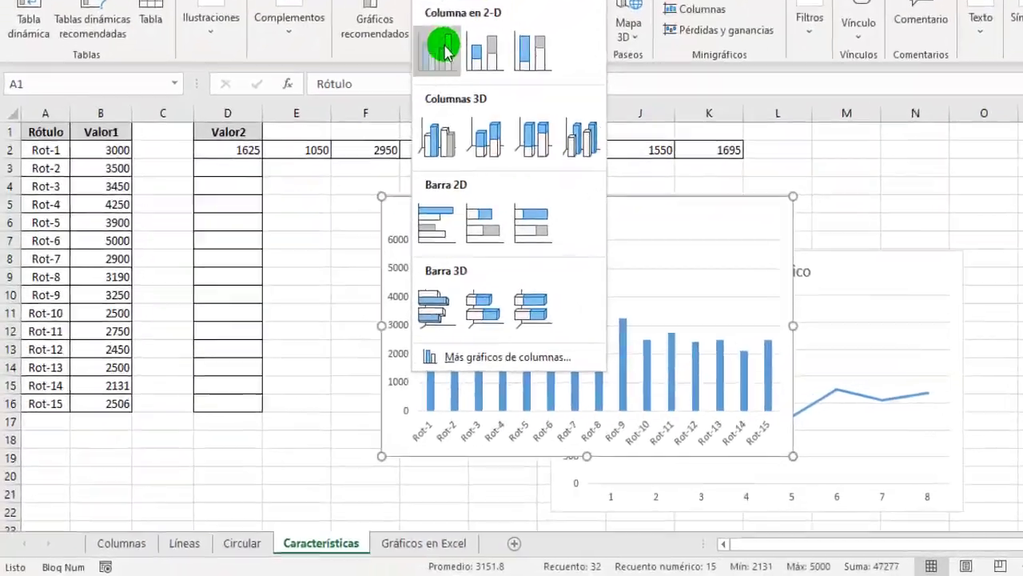
click(382, 112)
click(400, 546)
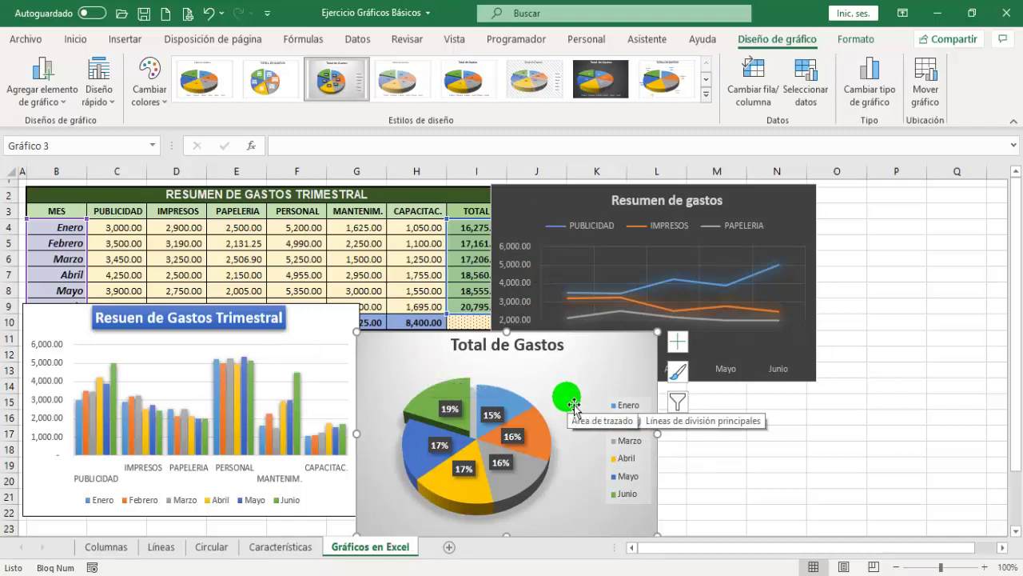
click(715, 463)
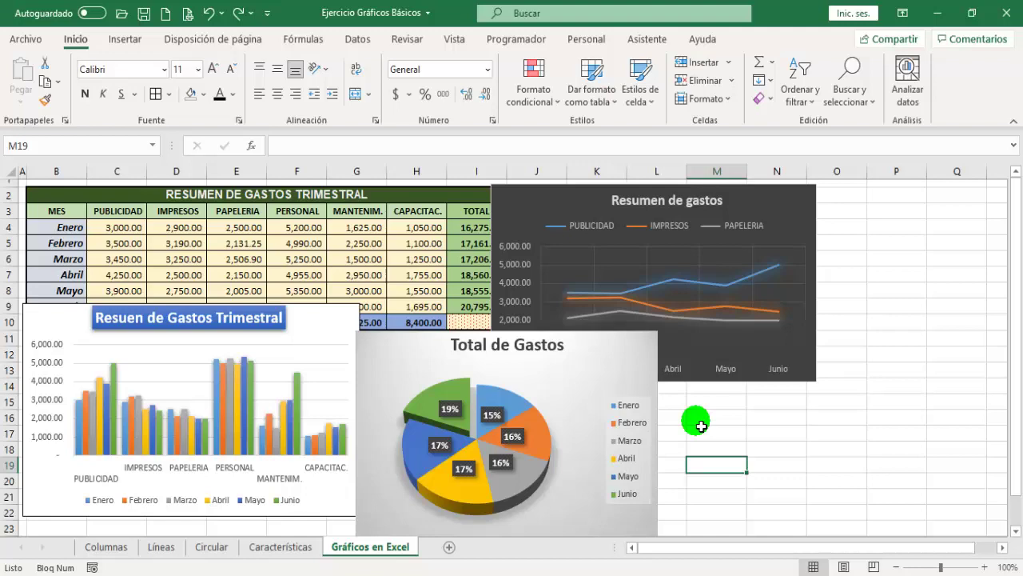
Go to the Columnas sheet showing the bar and column chart explanation
click(108, 548)
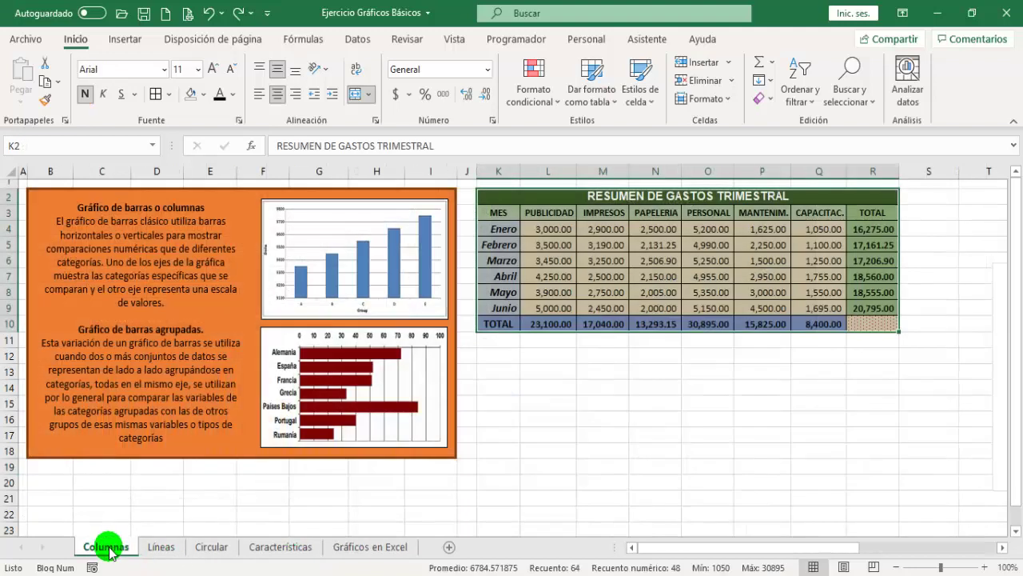